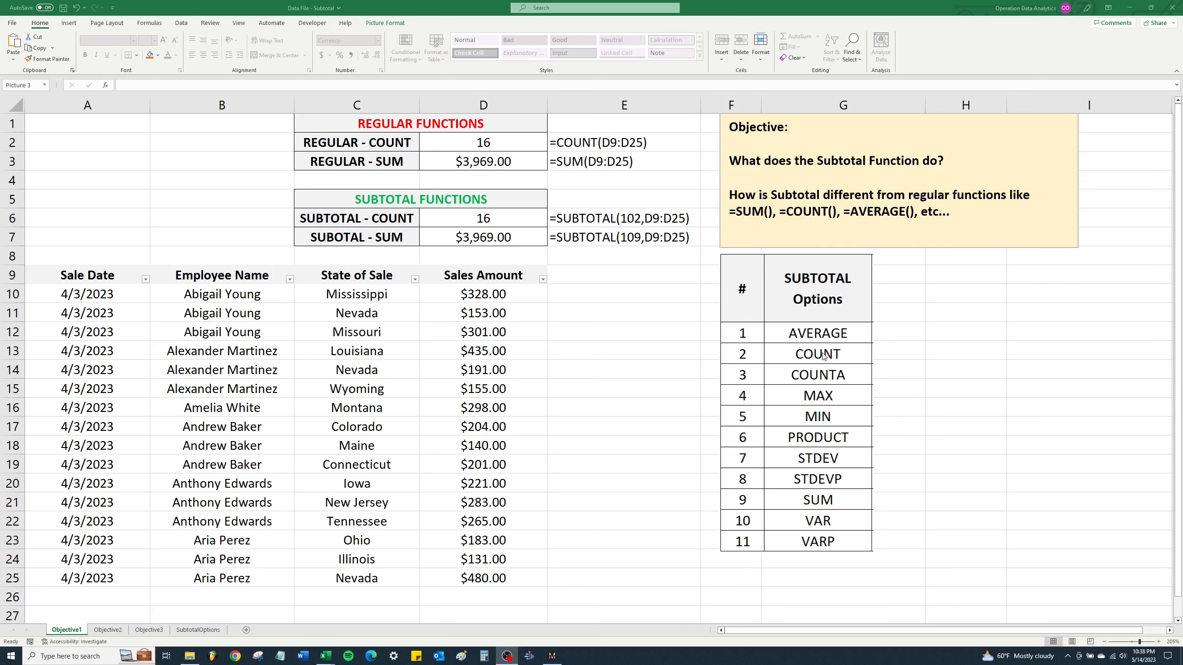
Compare the regular COUNT and SUM results and formulas with their SUBTOTAL counterparts on the Objective1 sheet.
click(847, 362)
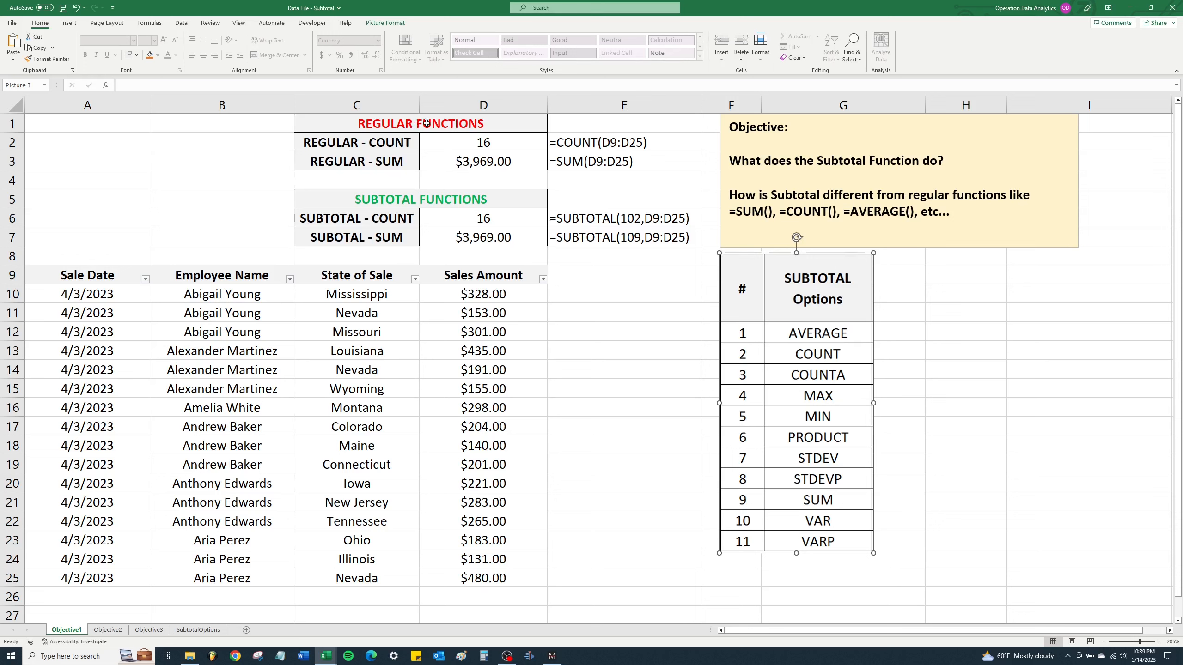
drag(428, 127, 474, 163)
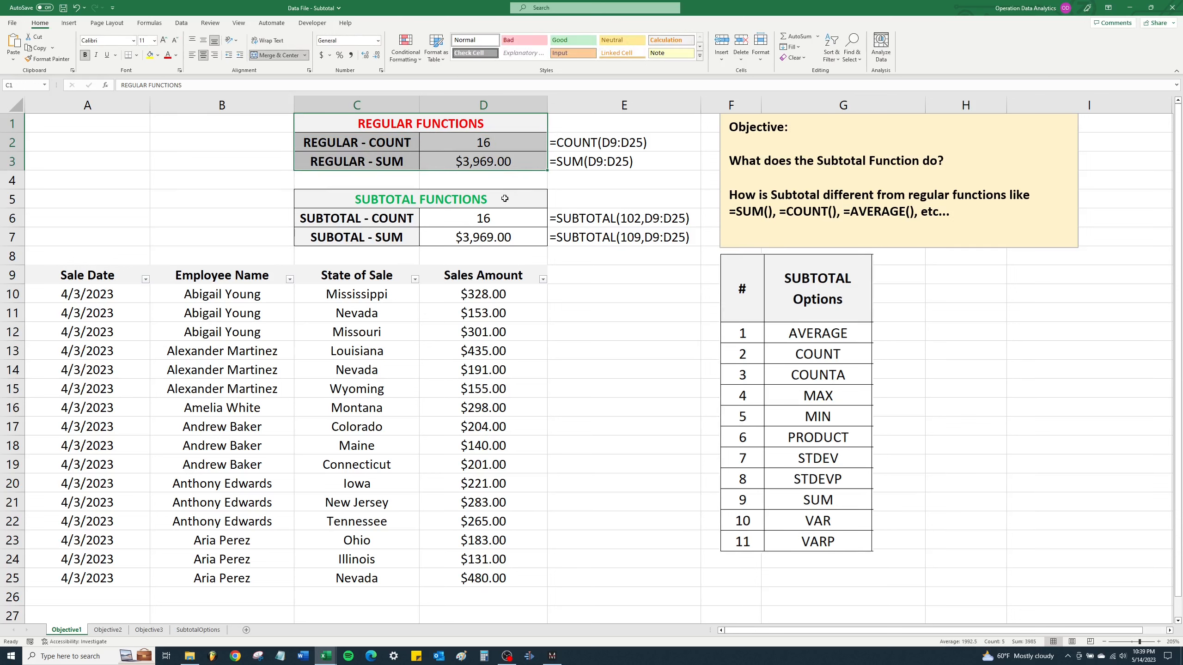
drag(504, 213, 508, 230)
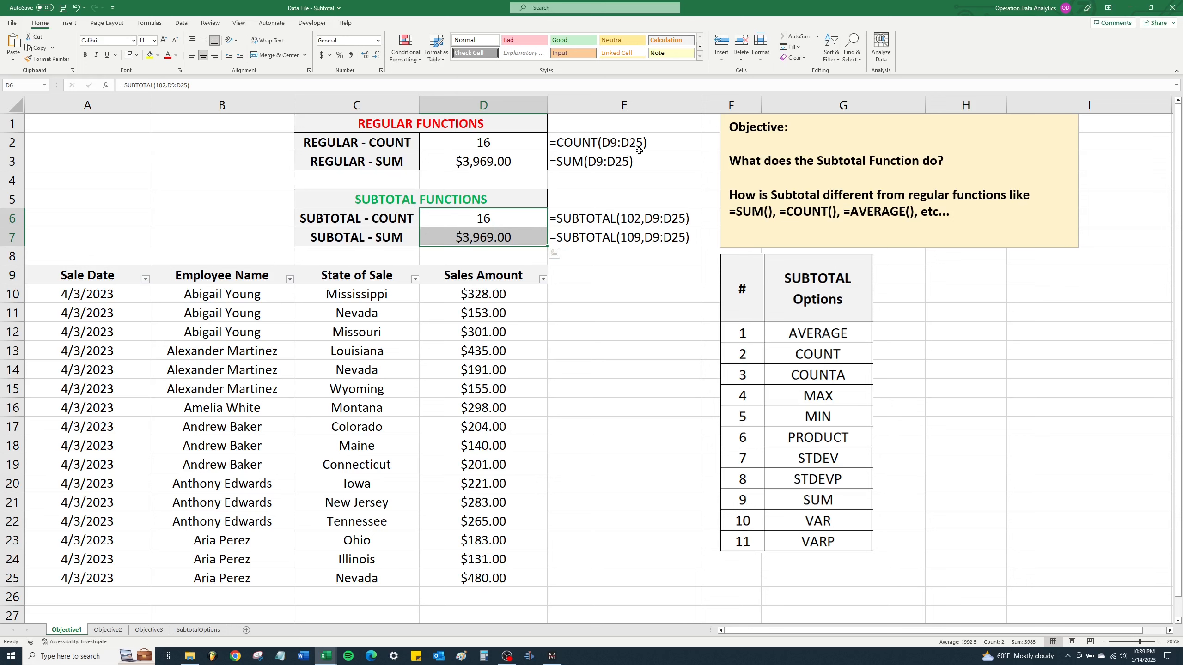
drag(637, 148, 637, 164)
drag(640, 221, 635, 235)
click(566, 273)
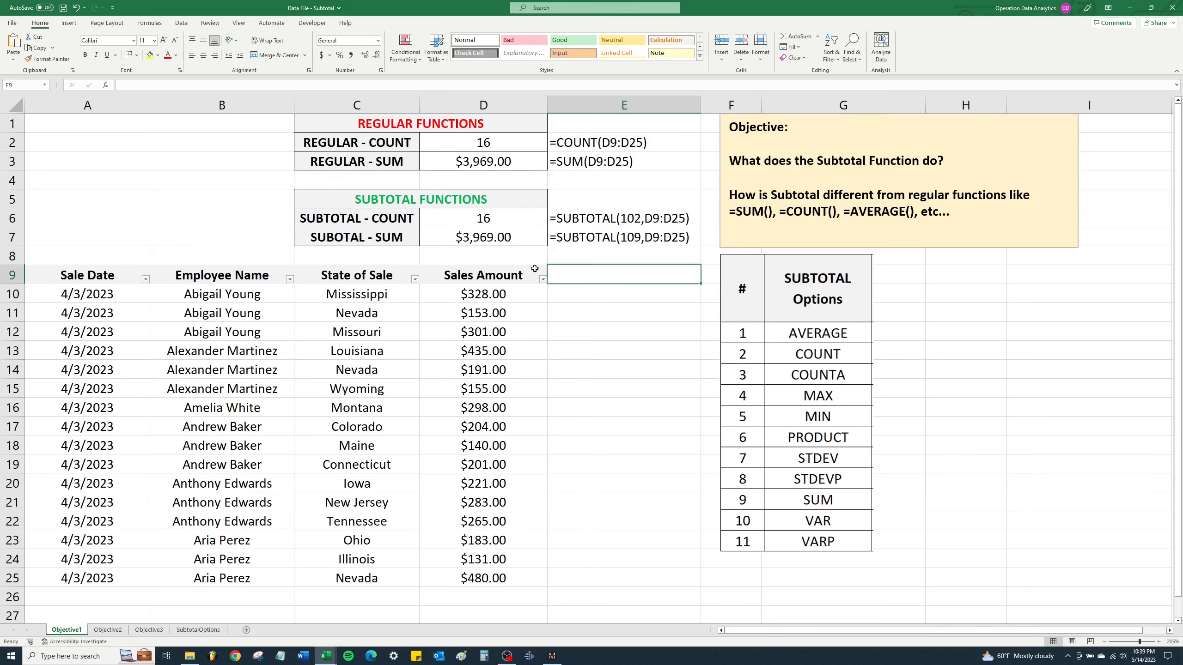
drag(499, 142, 497, 160)
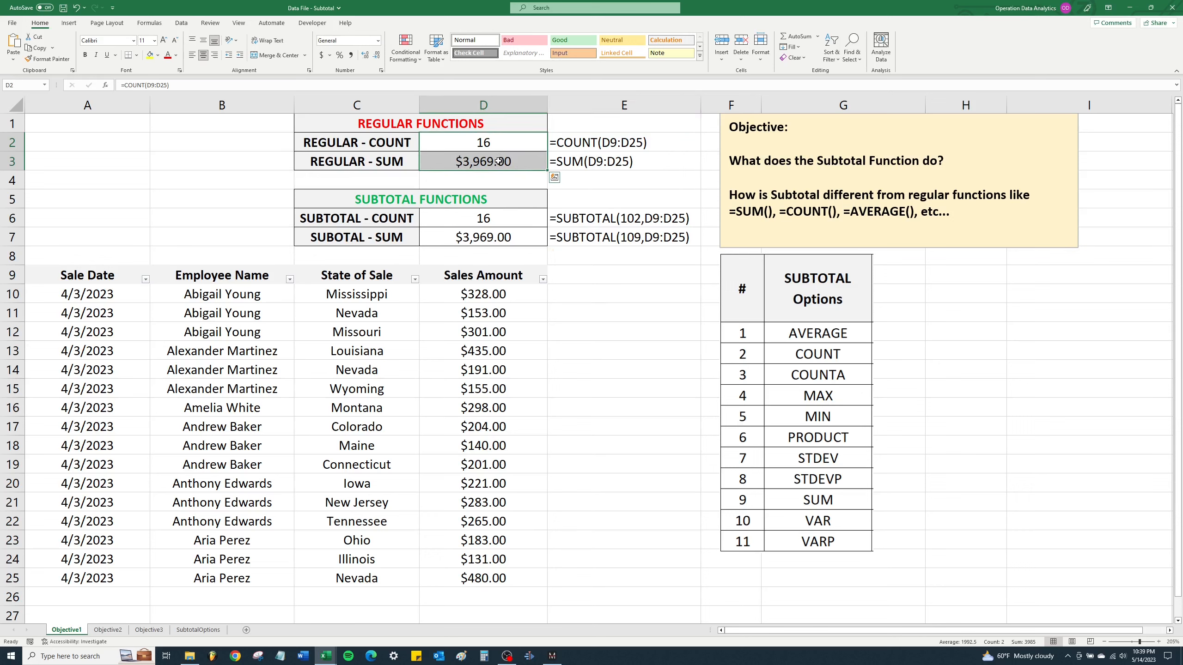
drag(523, 215, 522, 230)
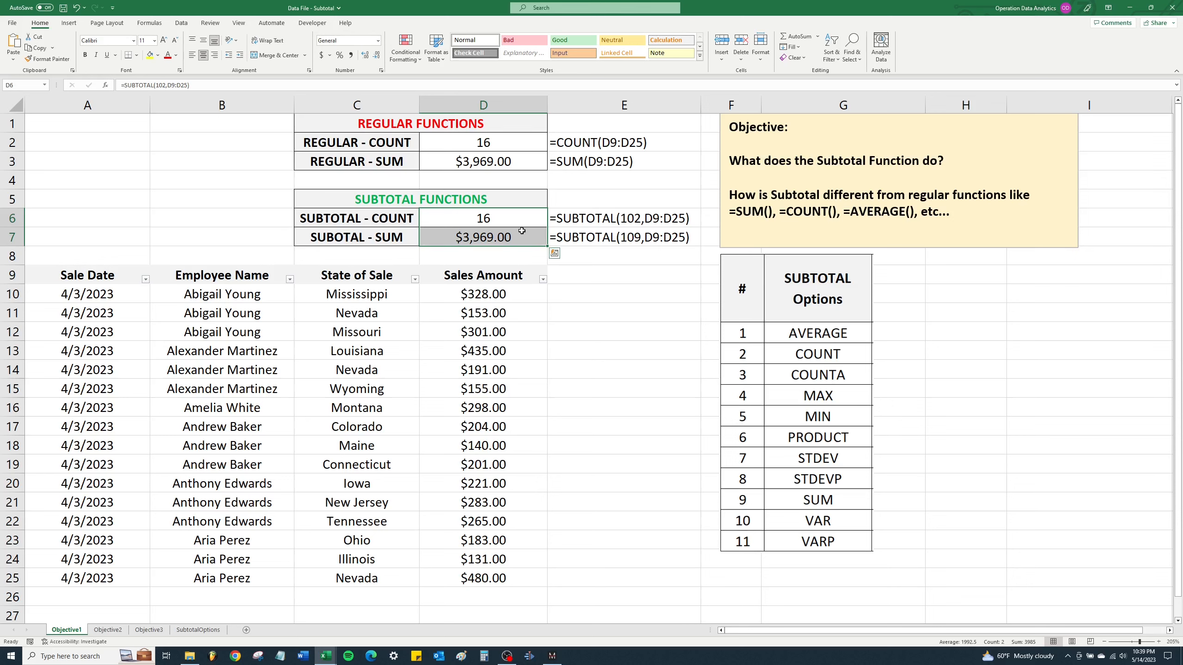
click(522, 184)
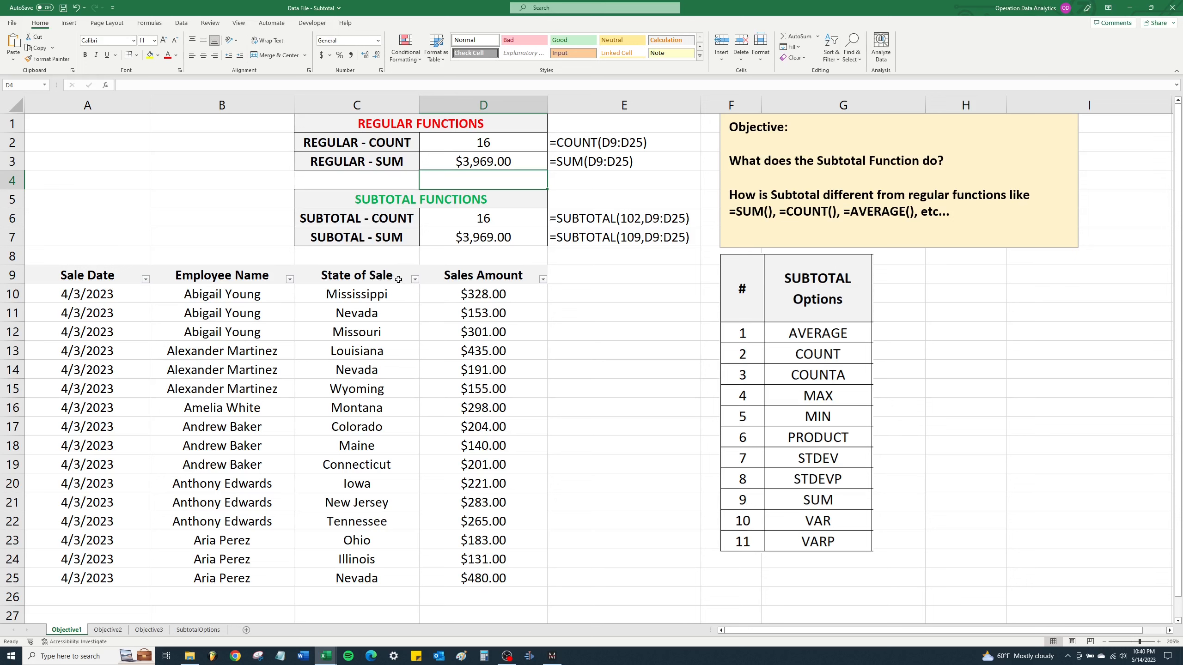
Filter the State of Sale column to Missouri only, and check the regular count against the subtotal count.
click(414, 279)
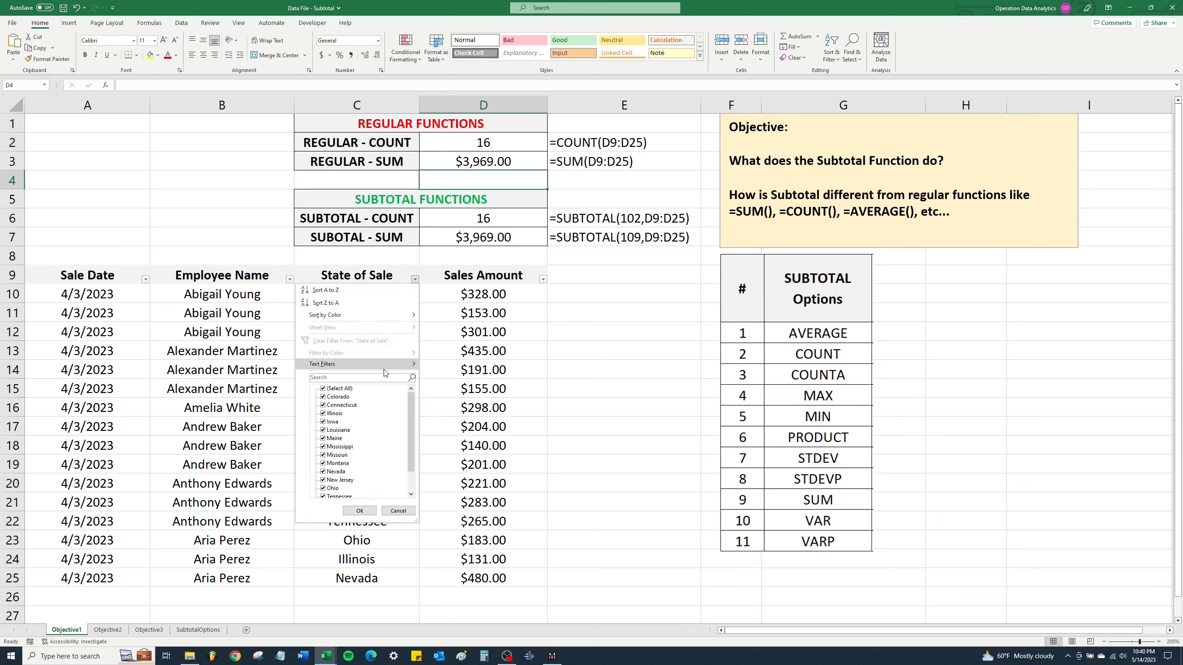
click(333, 389)
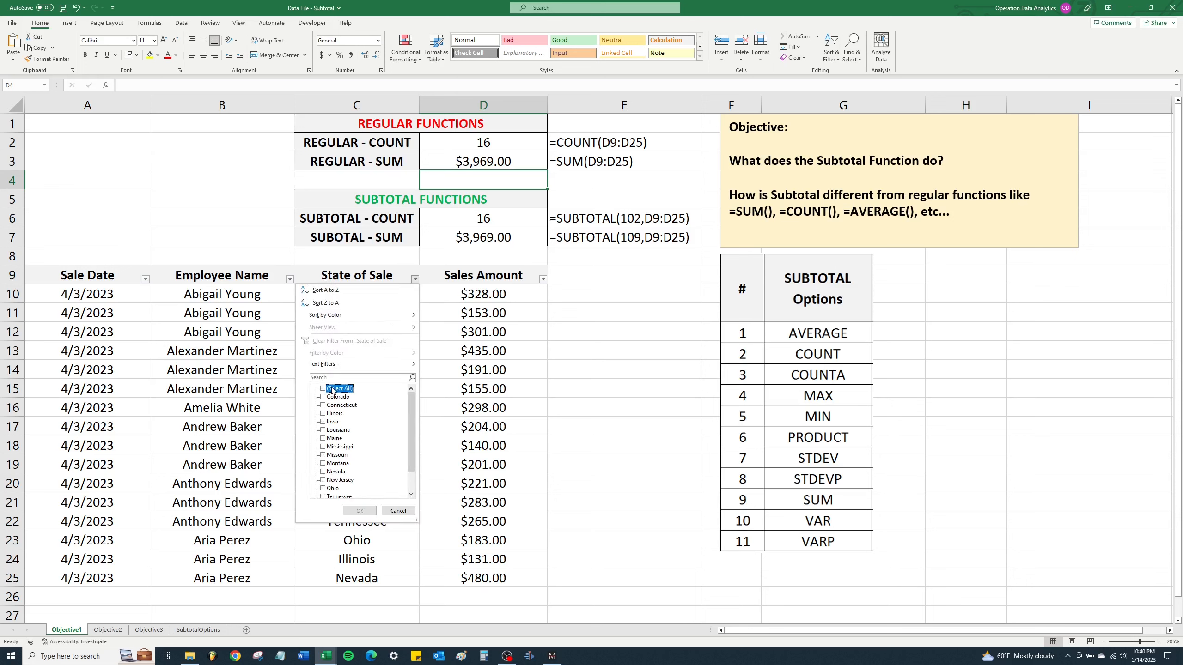
click(336, 455)
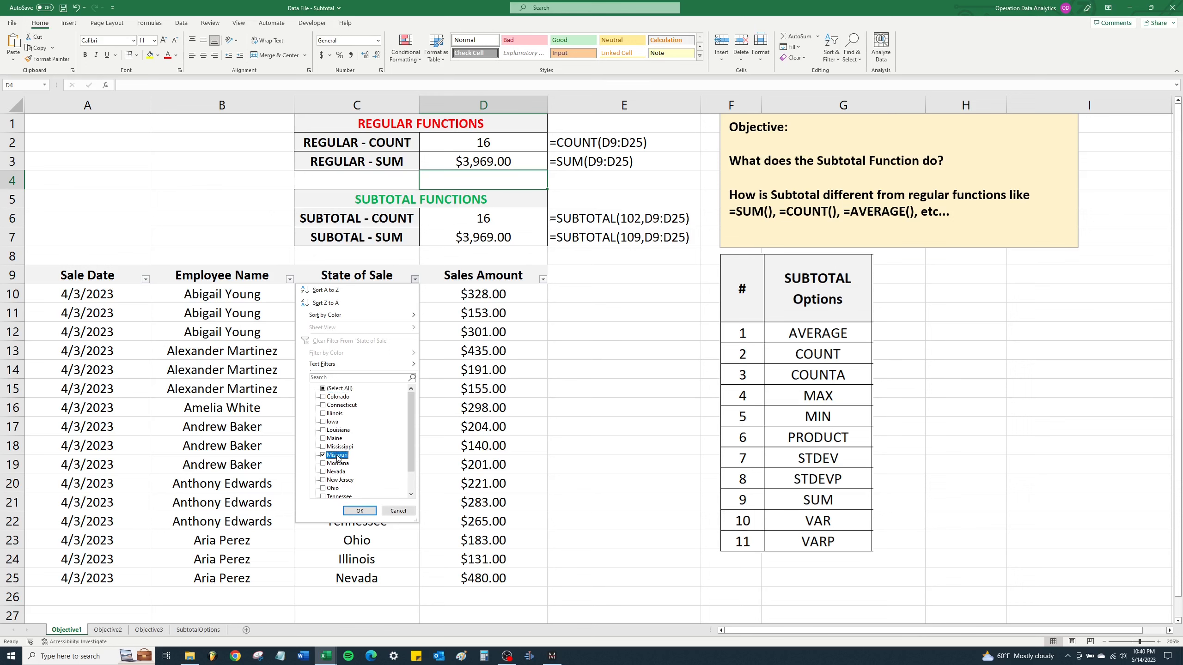
click(359, 511)
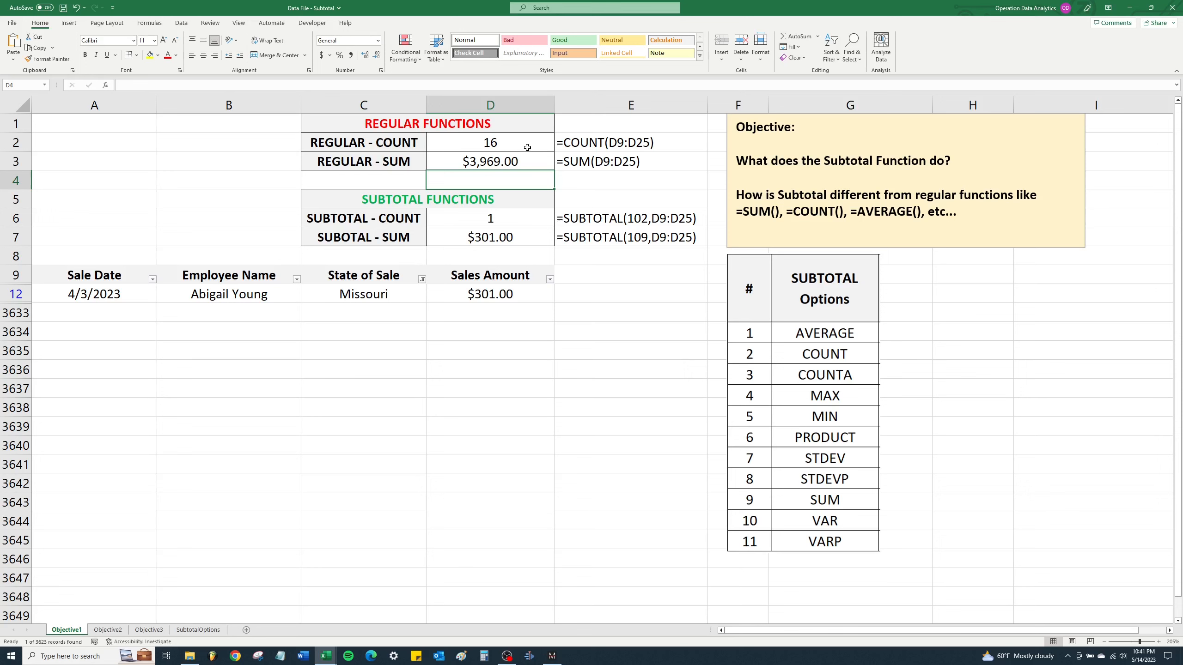
click(505, 143)
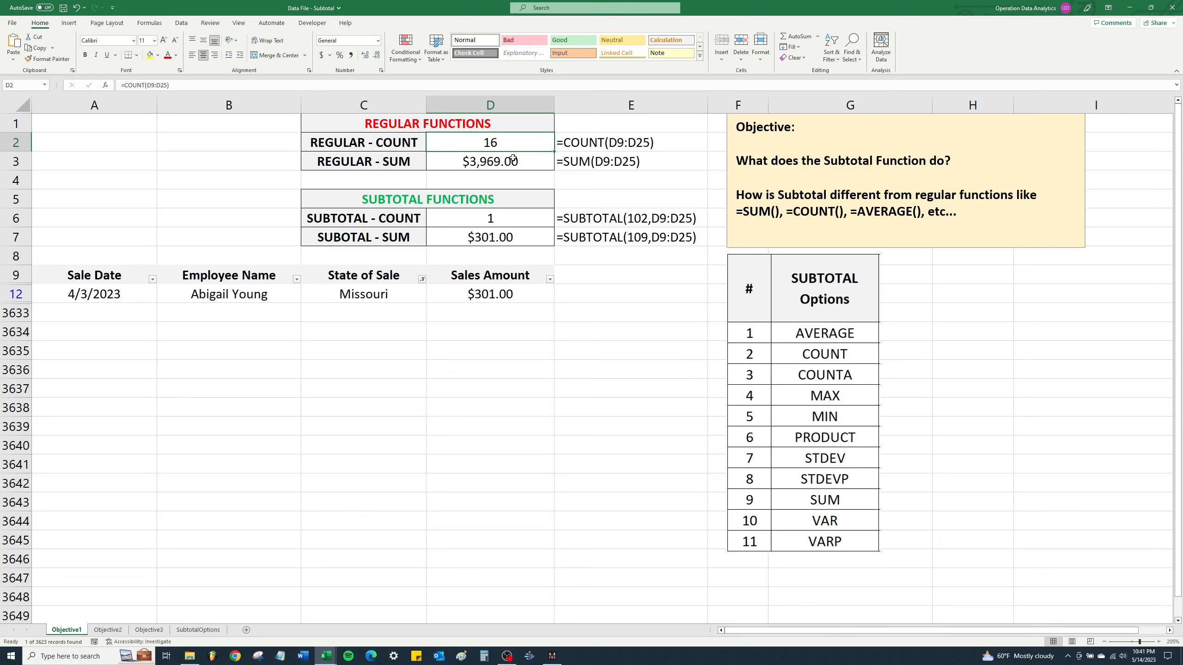
click(511, 215)
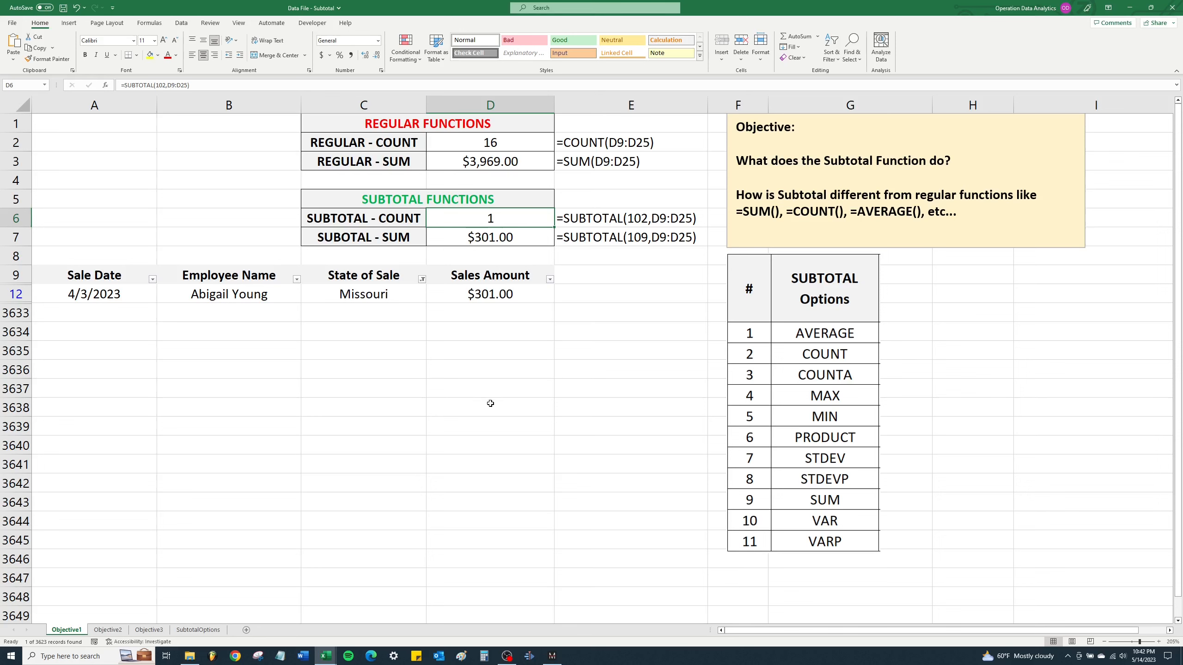
On the Objective2 sheet, start a SUBTOTAL formula in D2 using function option 9 - SUM.
click(108, 630)
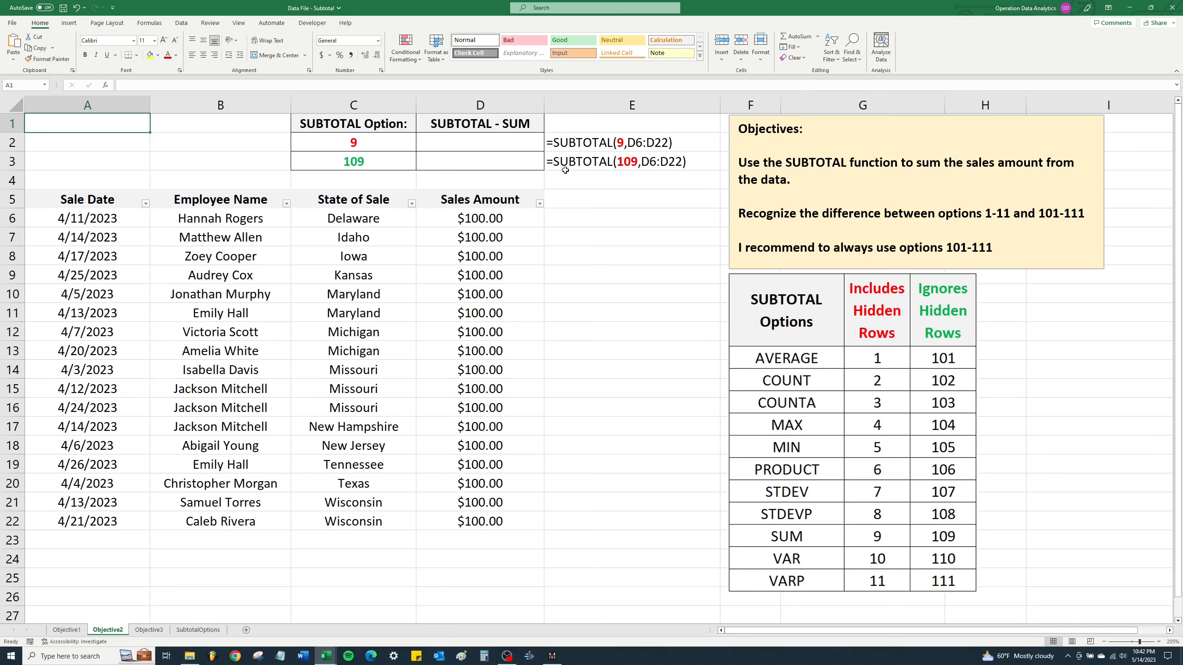
click(528, 146)
text(=)
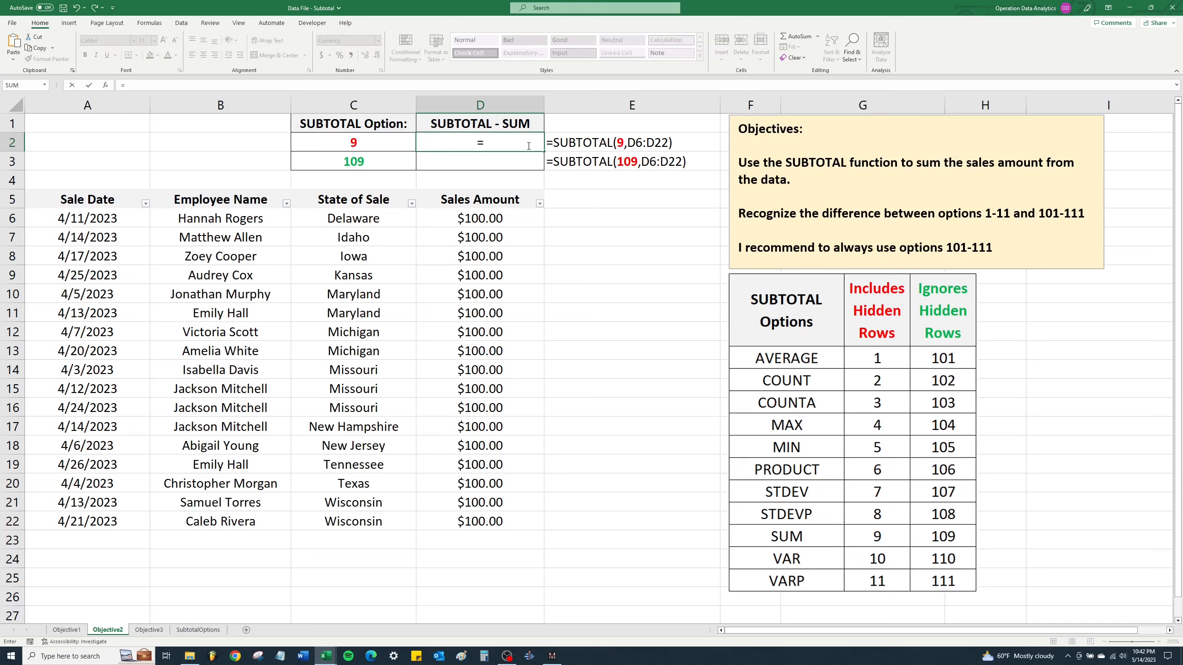
text(subtota)
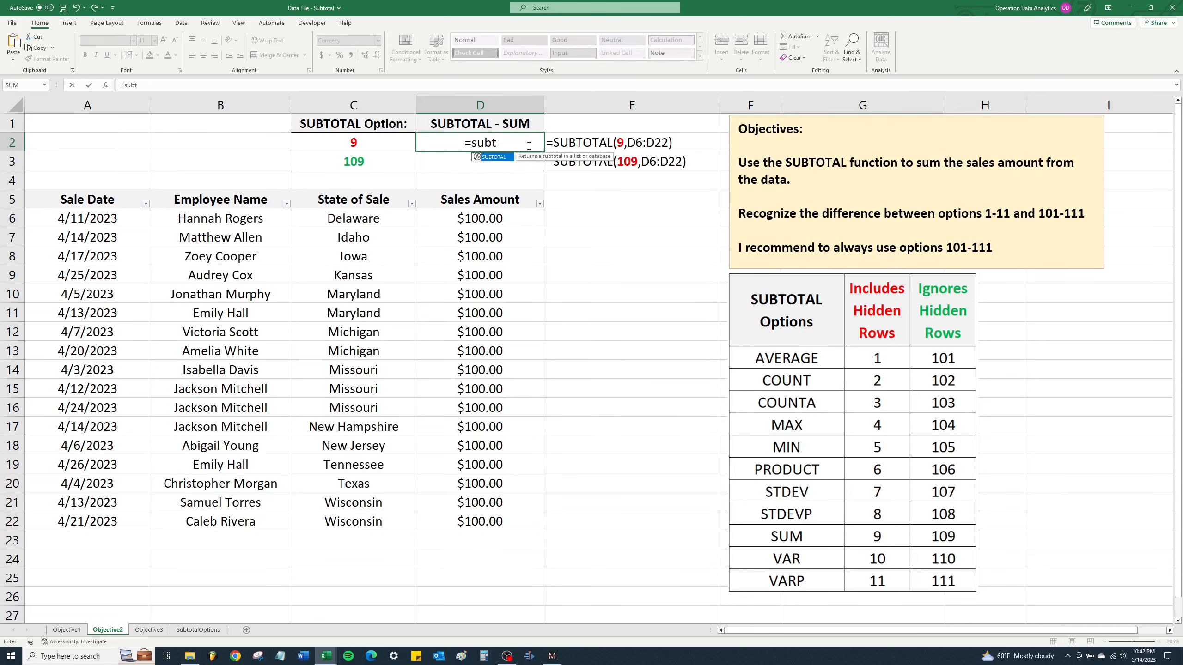
text(l()
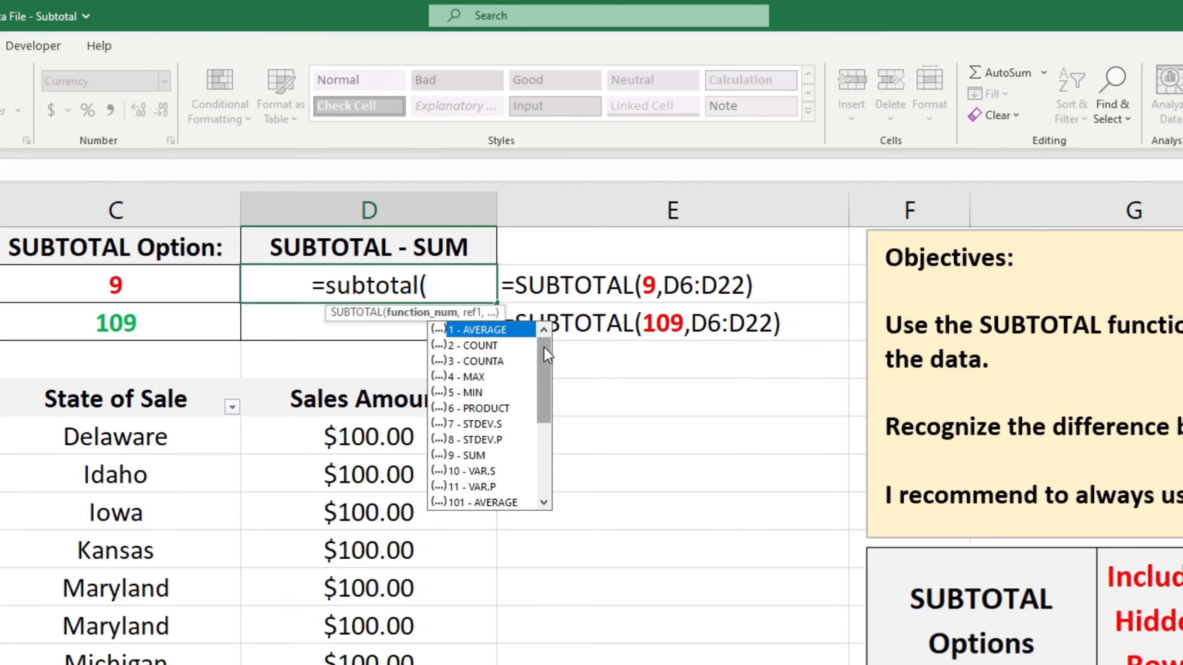
mouse_move(543, 348)
mouse_down()
mouse_move(558, 431)
mouse_move(560, 347)
mouse_move(565, 444)
mouse_move(558, 335)
mouse_up()
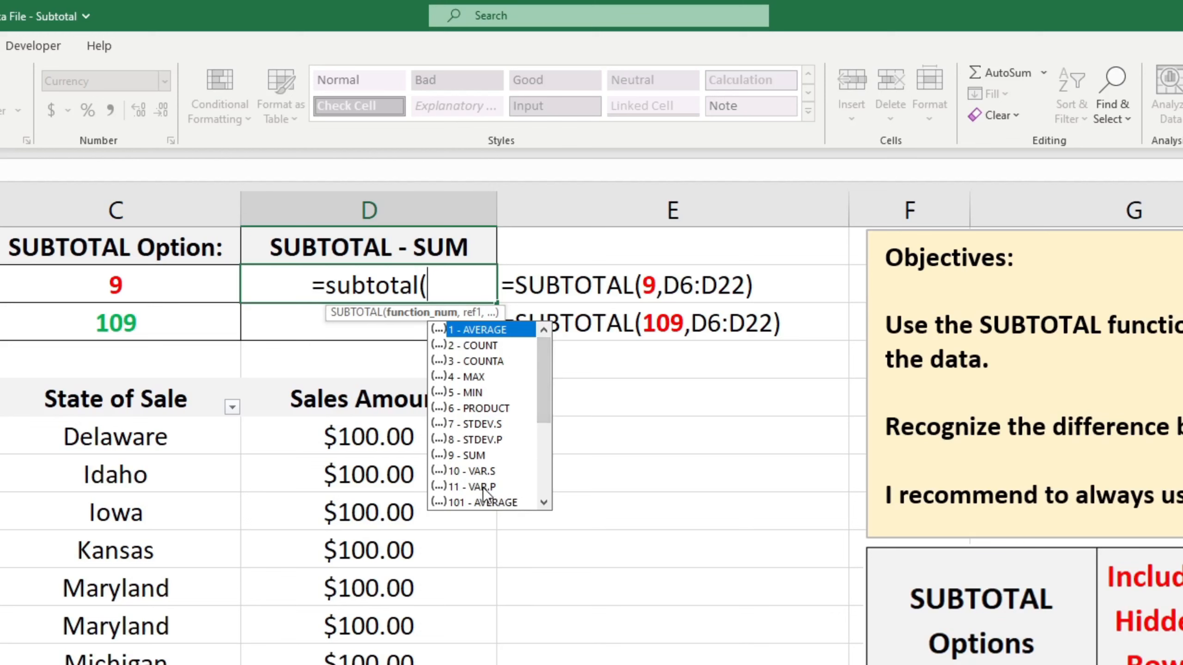
drag(547, 393, 542, 479)
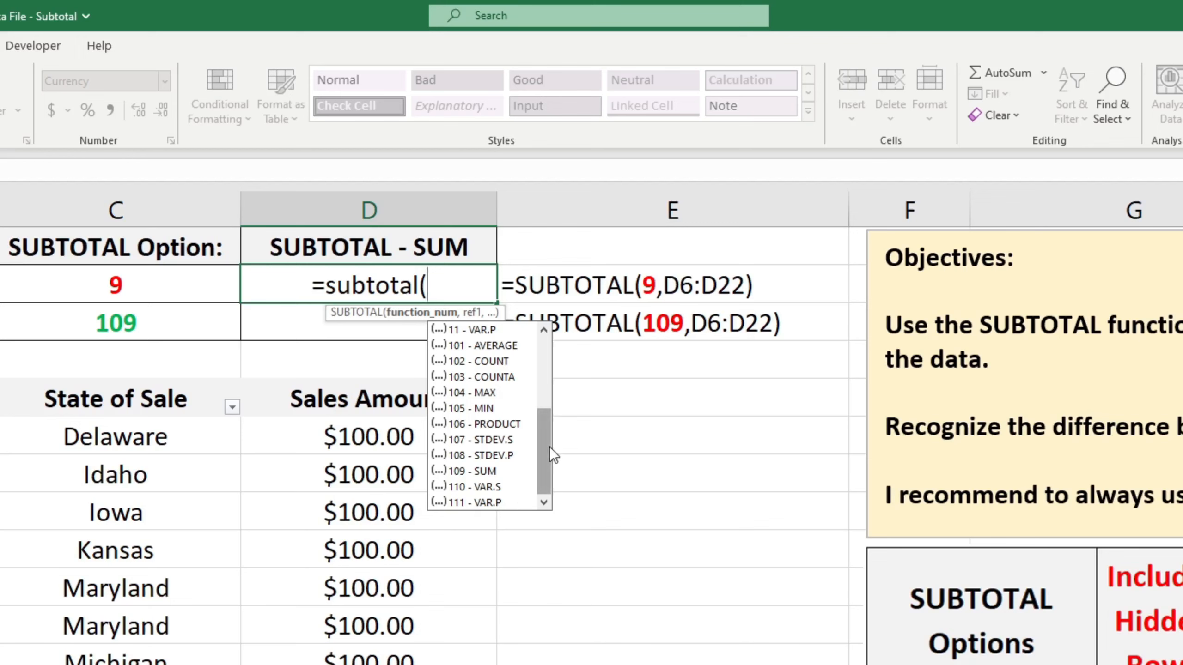
drag(549, 447, 542, 369)
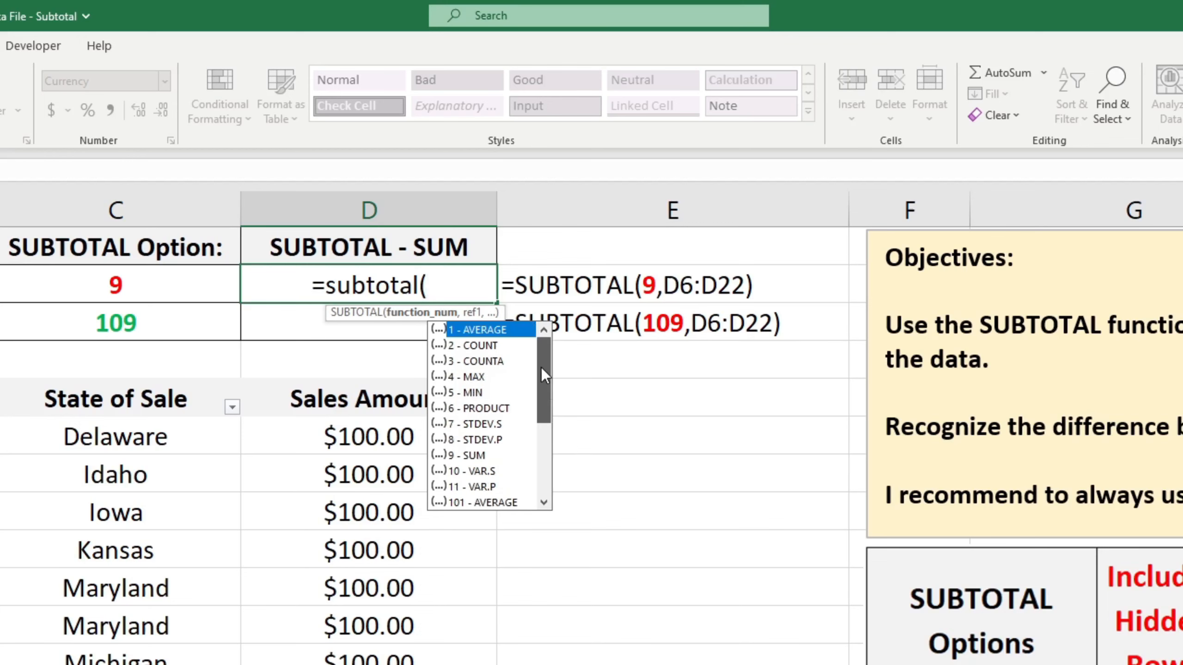
click(488, 456)
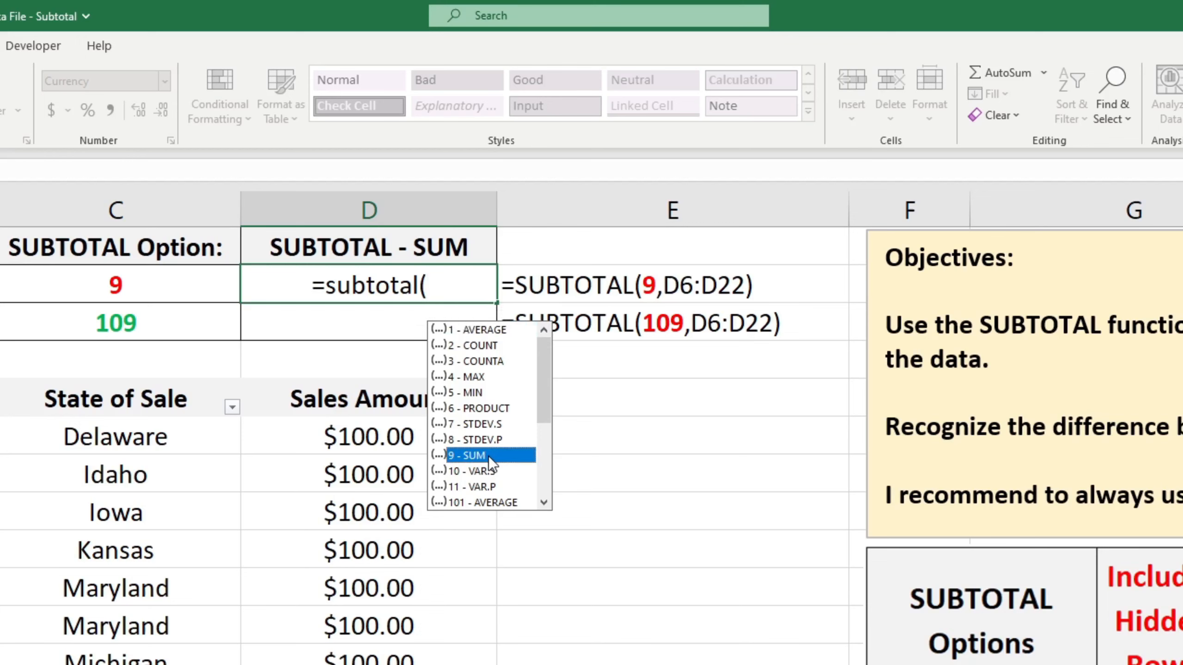
double_click(487, 457)
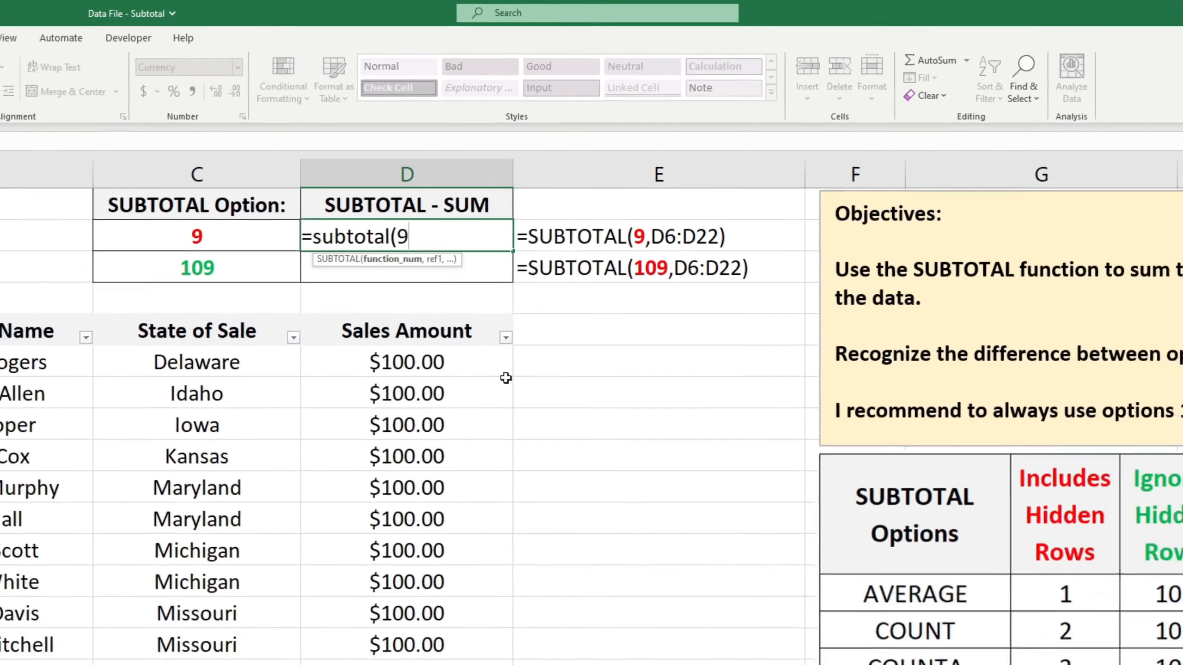
Complete the SUBTOTAL formula in D2 with the Sales Amount range D5:D22, including the header.
text(,)
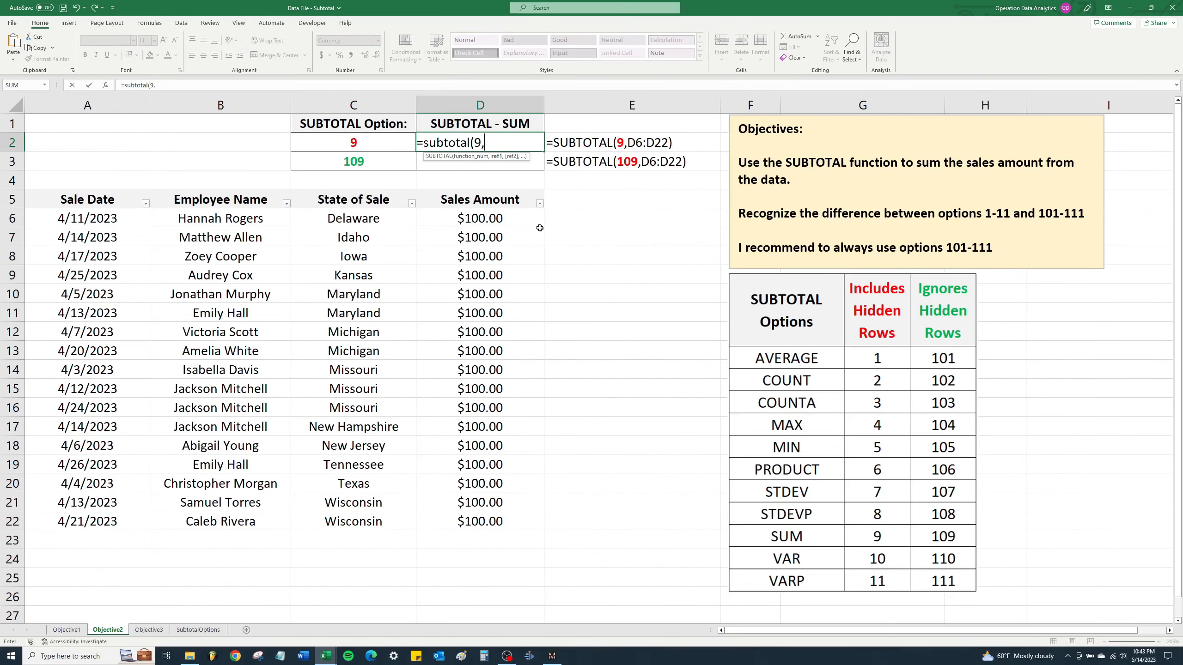
click(512, 199)
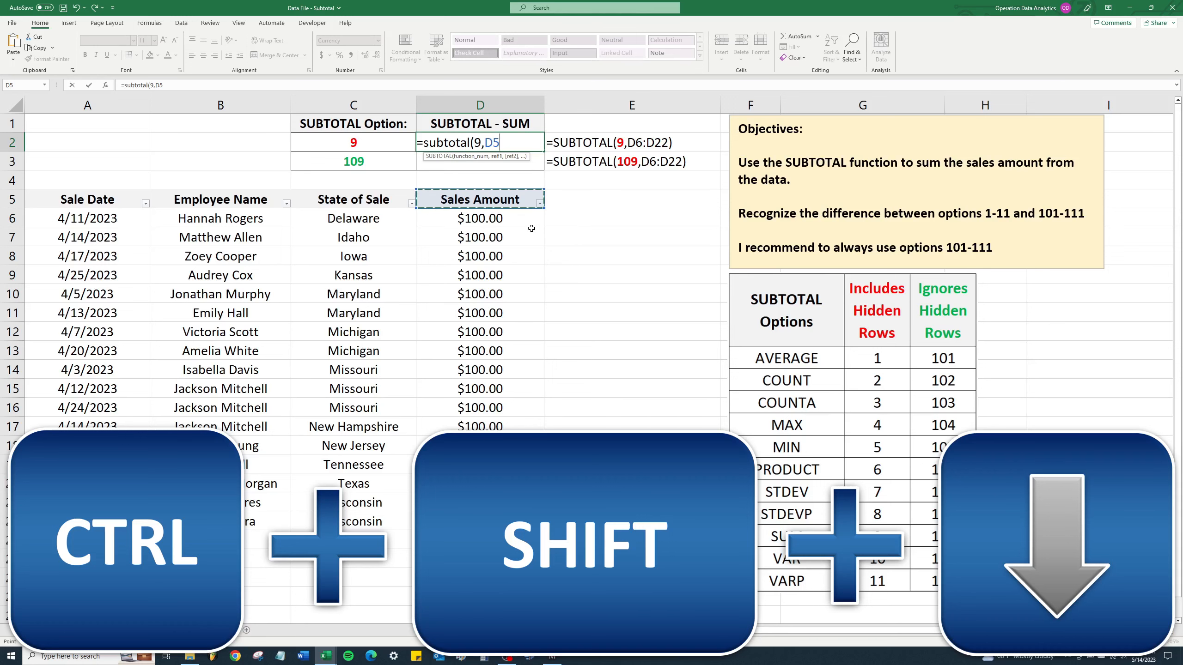
key(ctrl+shift+Down)
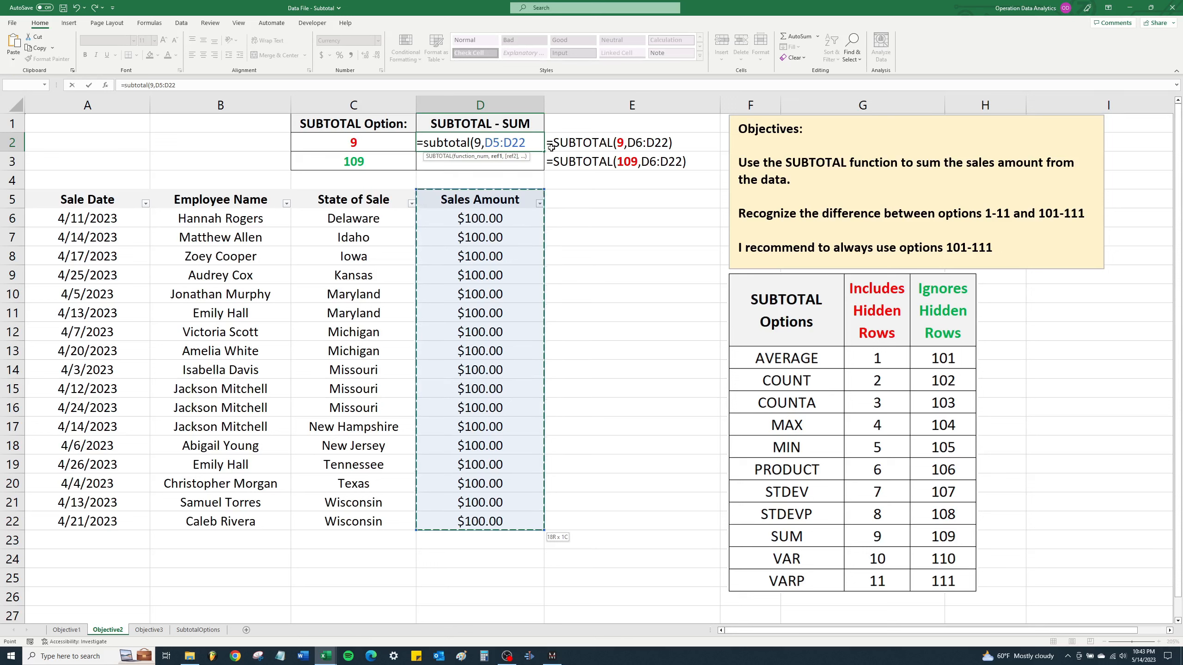
text())
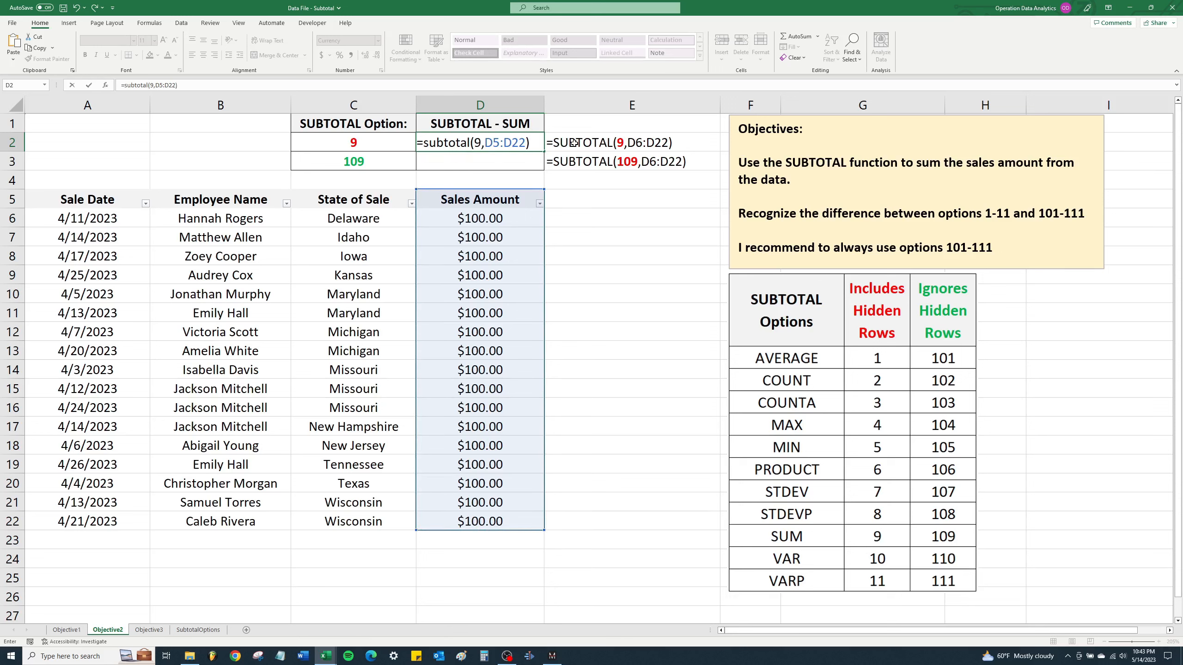
key(Return)
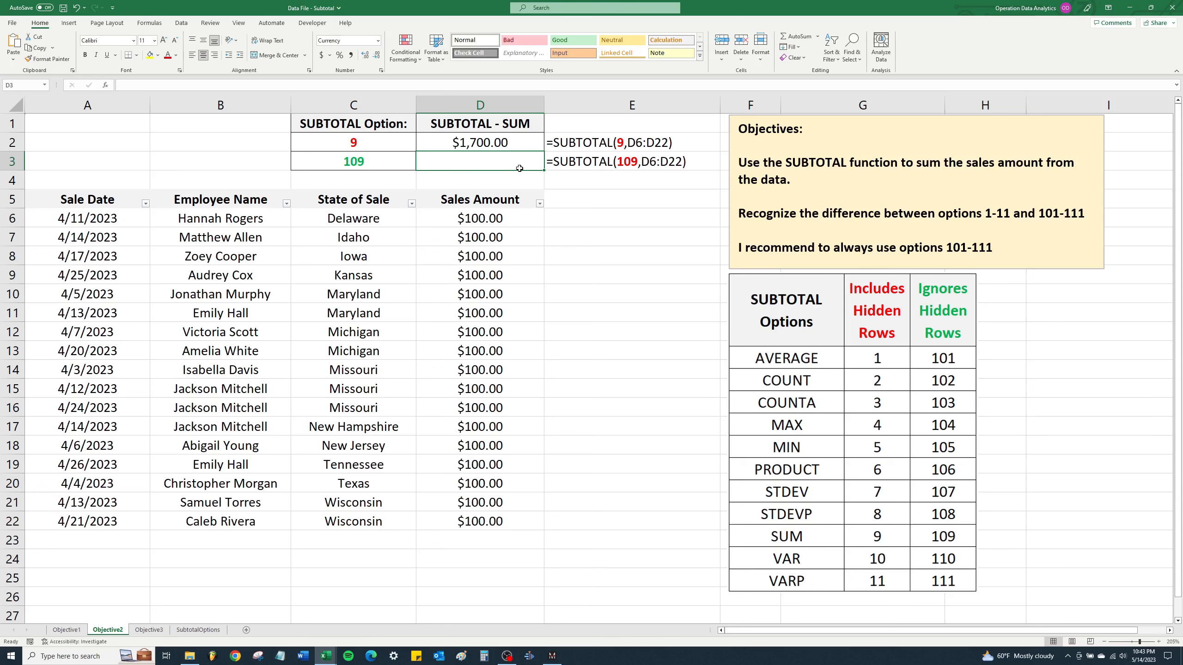
Enter a SUBTOTAL formula in D3 with option 109 - SUM over the Sales Amount range D5:D22.
text(=subtotal()
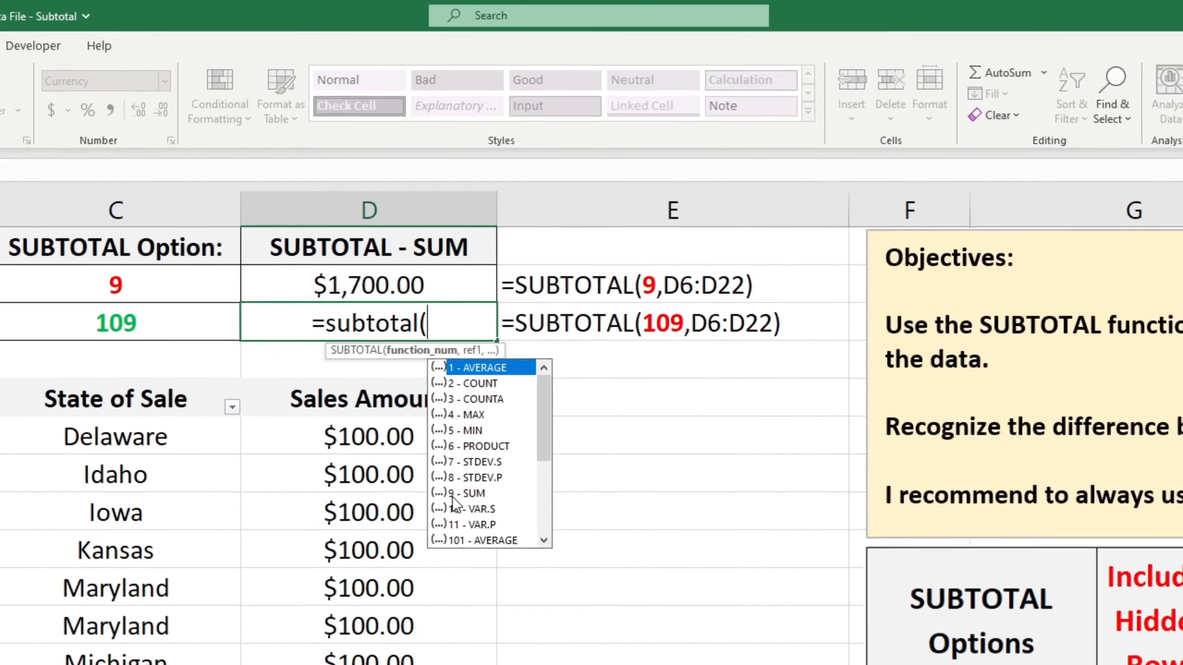
drag(542, 410, 532, 490)
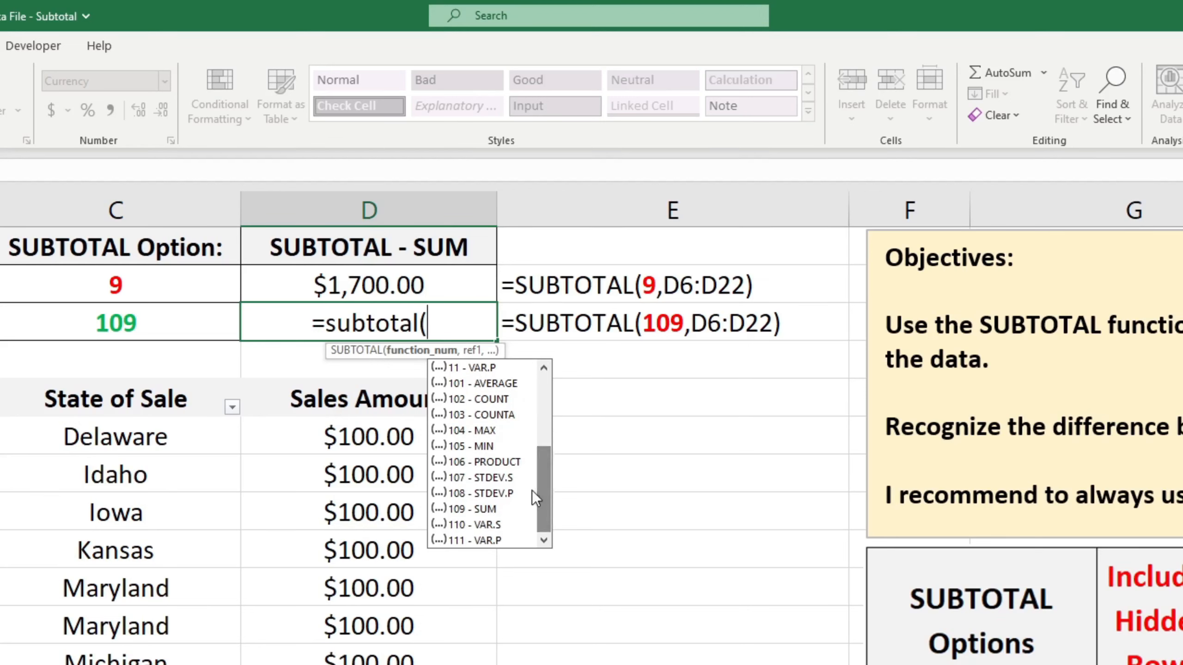
double_click(497, 510)
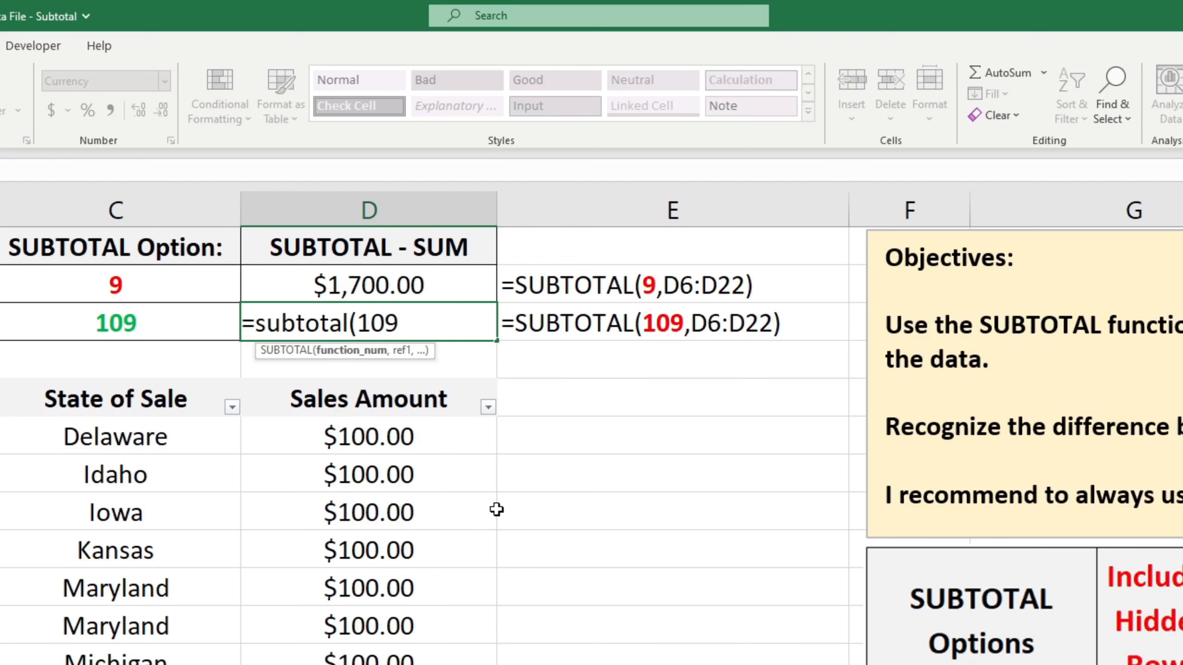
text(,)
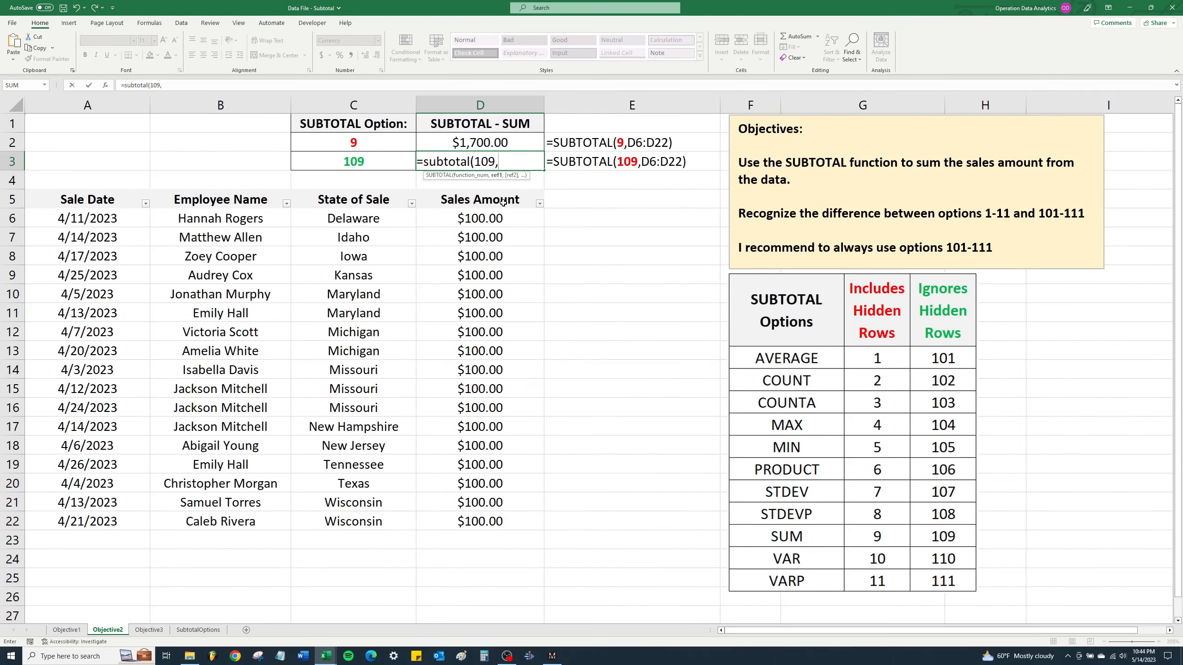
click(505, 202)
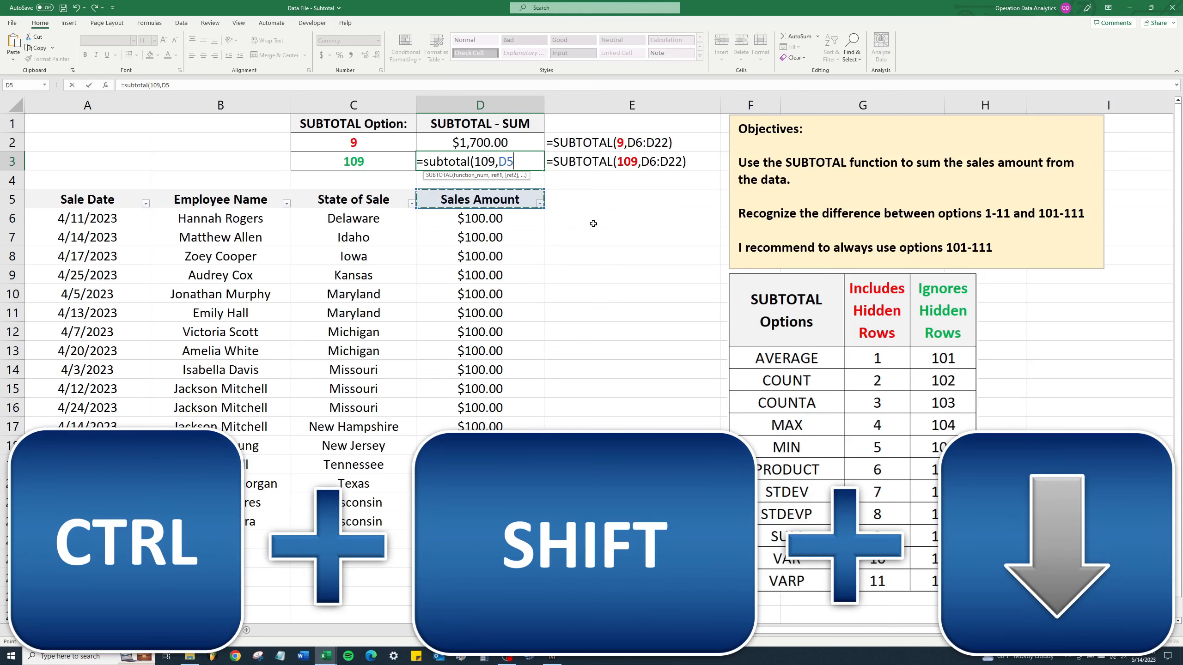
key(ctrl+shift+Down)
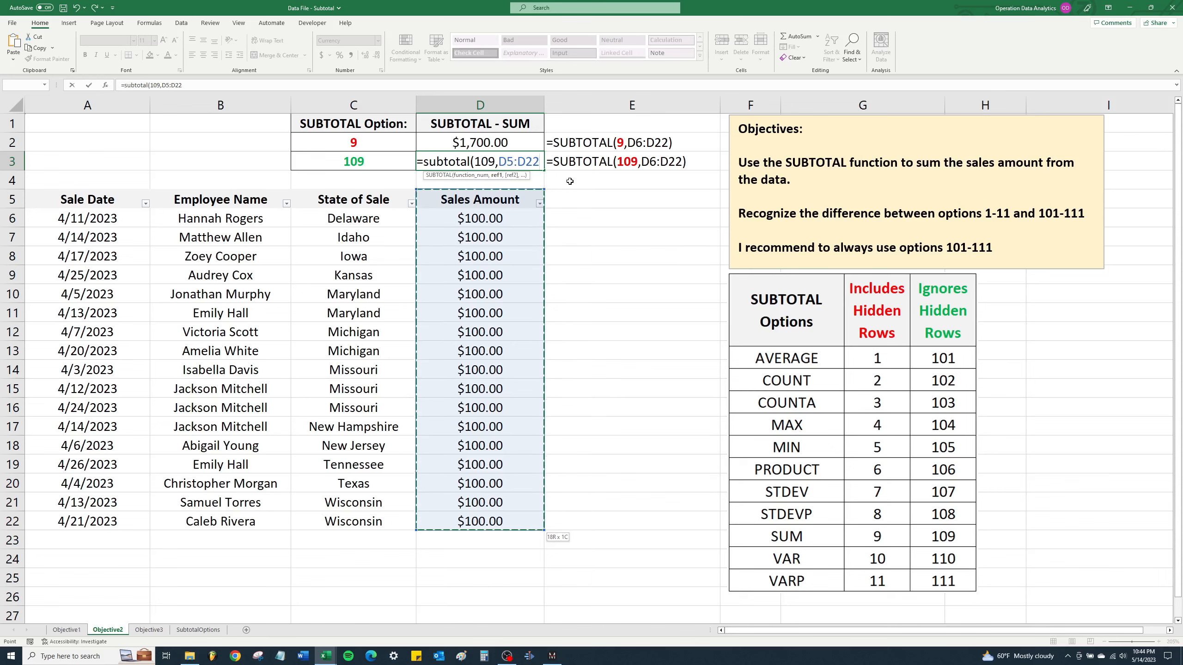
text())
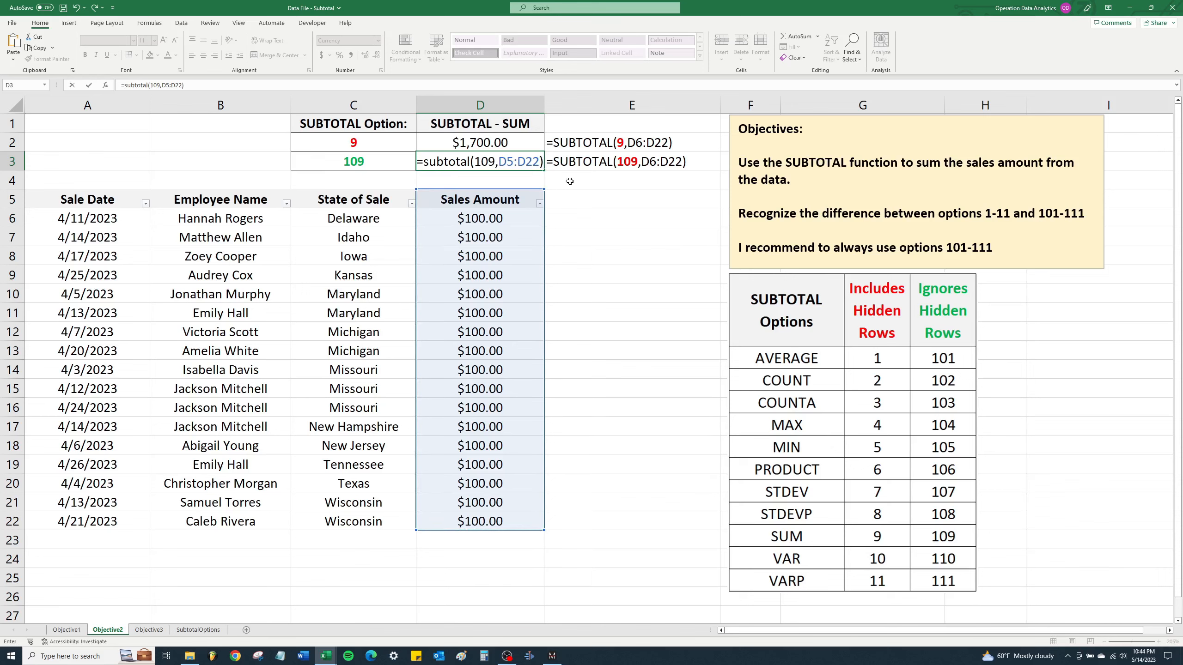
key(Return)
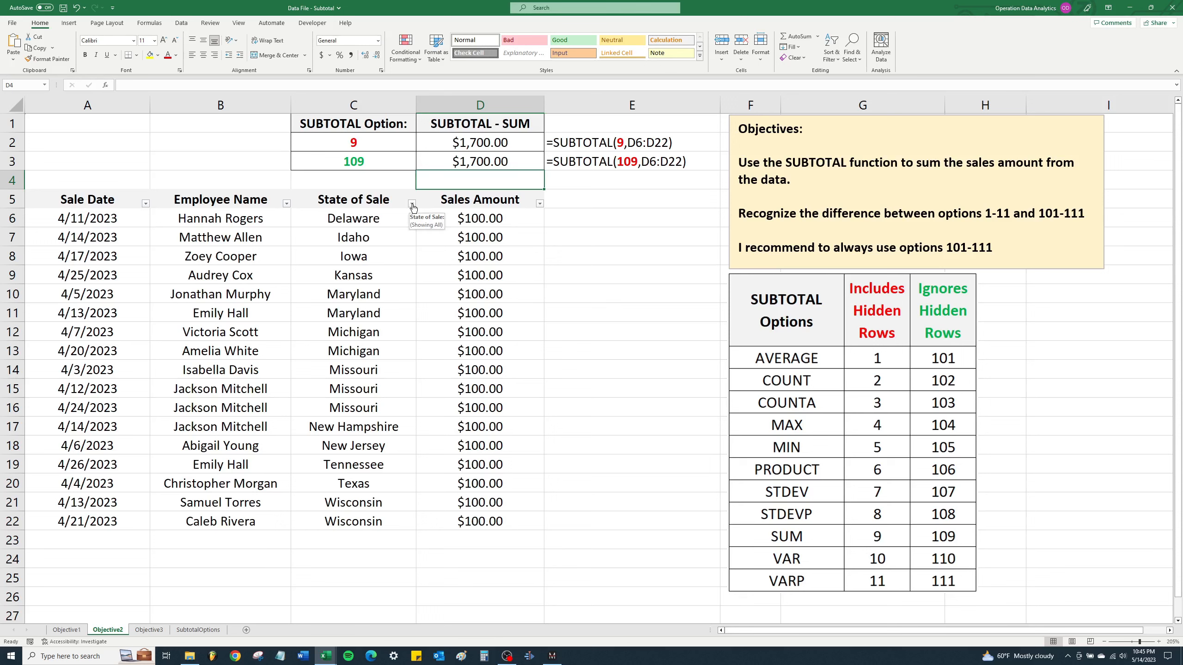
Filter the State of Sale column to Iowa only to compare both subtotals, and clear the filter again.
click(842, 372)
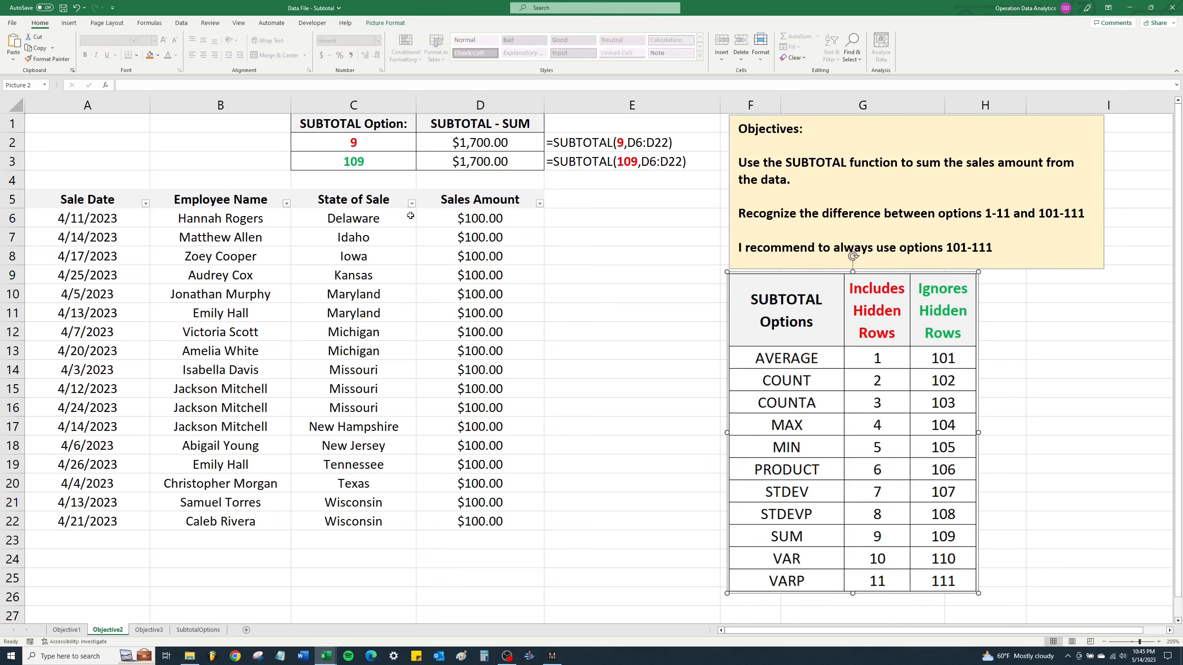
click(392, 206)
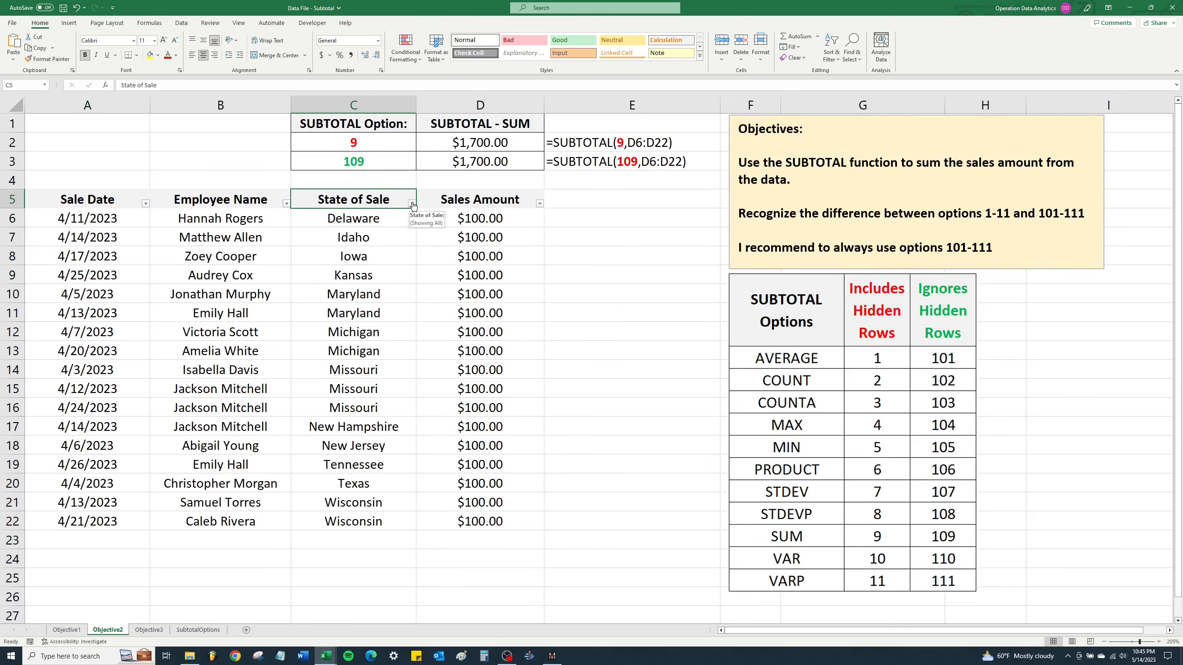
click(412, 203)
click(320, 314)
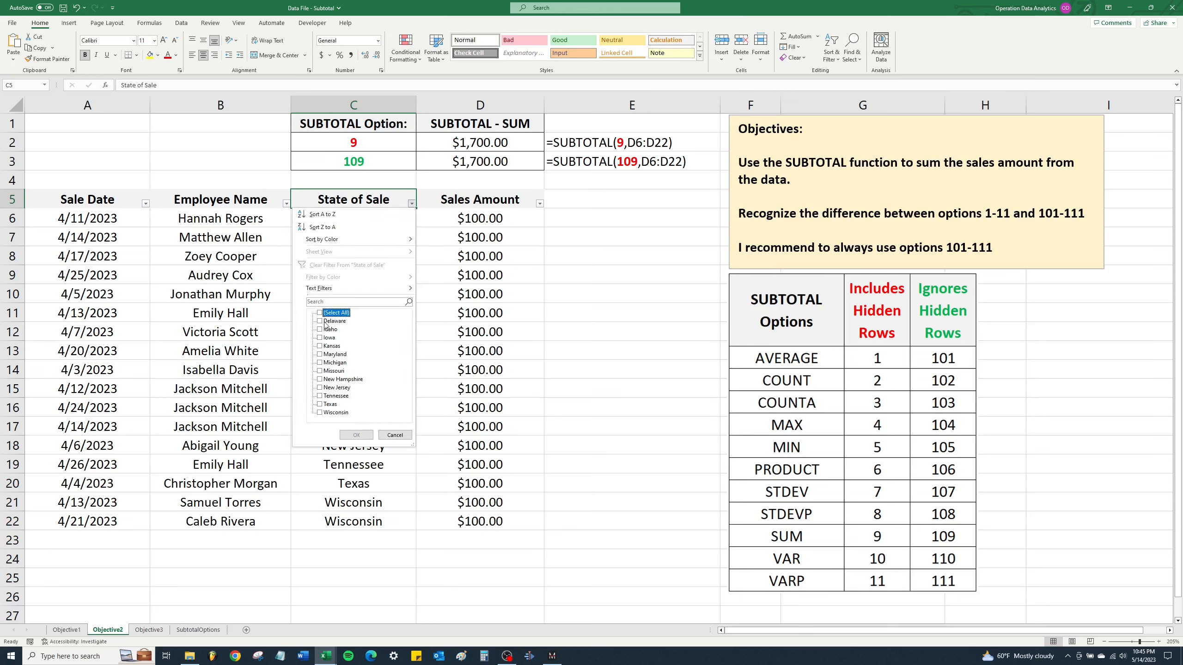
click(320, 321)
click(356, 435)
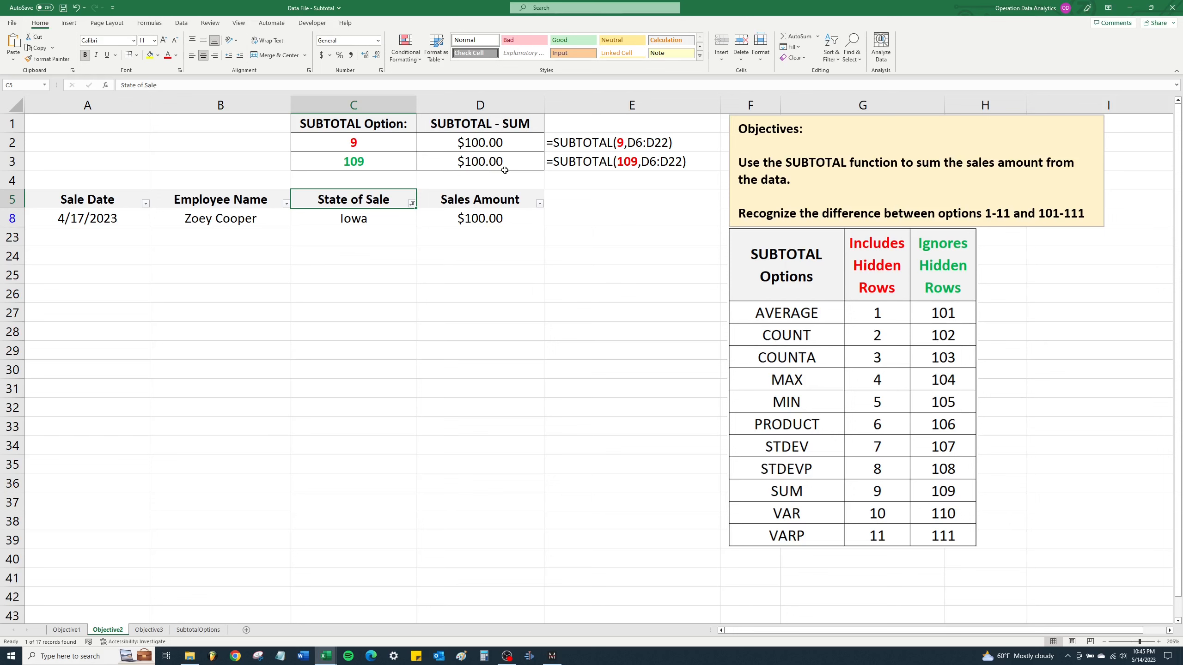
click(837, 63)
click(845, 124)
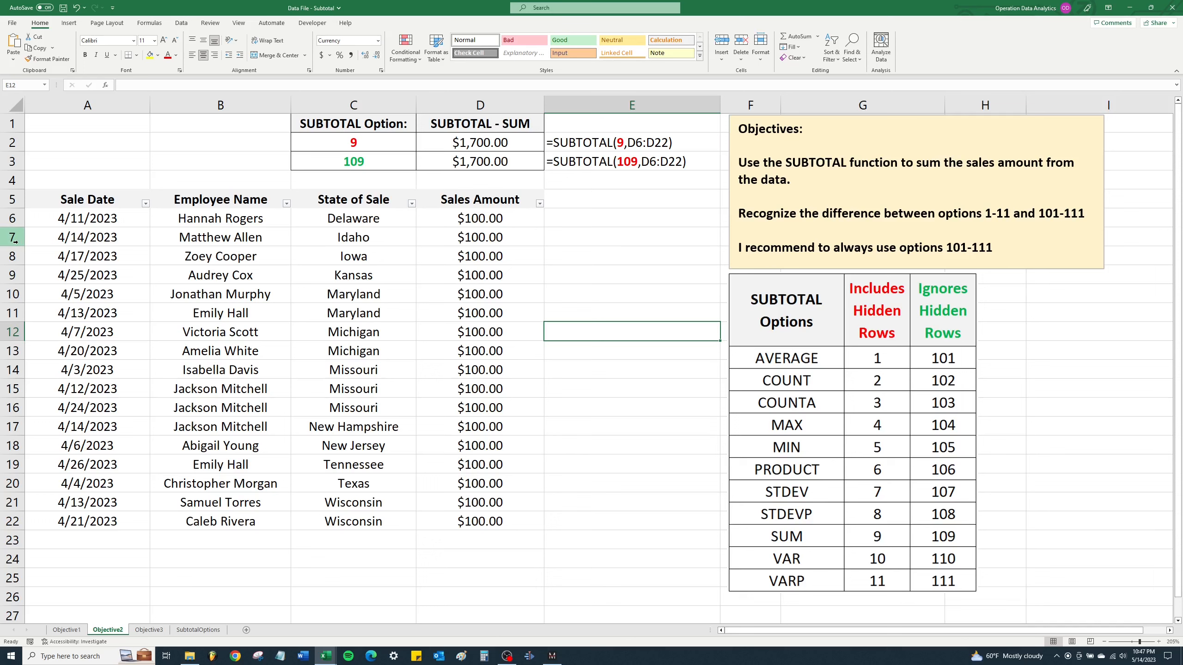
Hide rows 7 through 22 of the sales data, leaving the first sales record visible.
drag(14, 241, 13, 519)
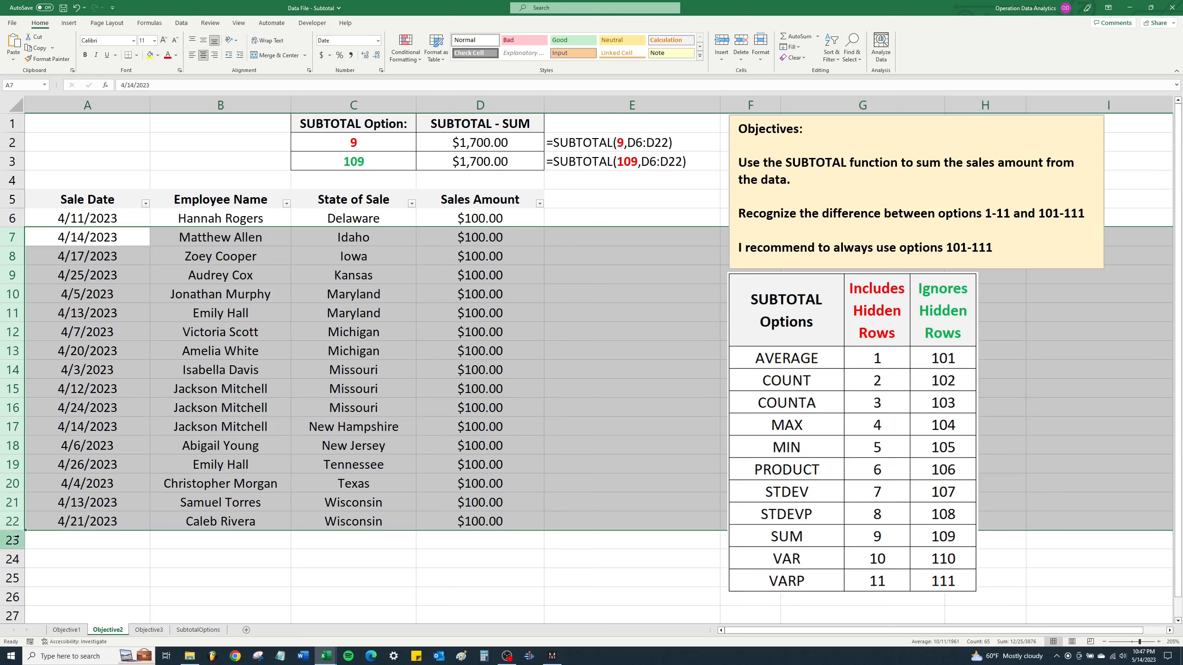
right_click(15, 408)
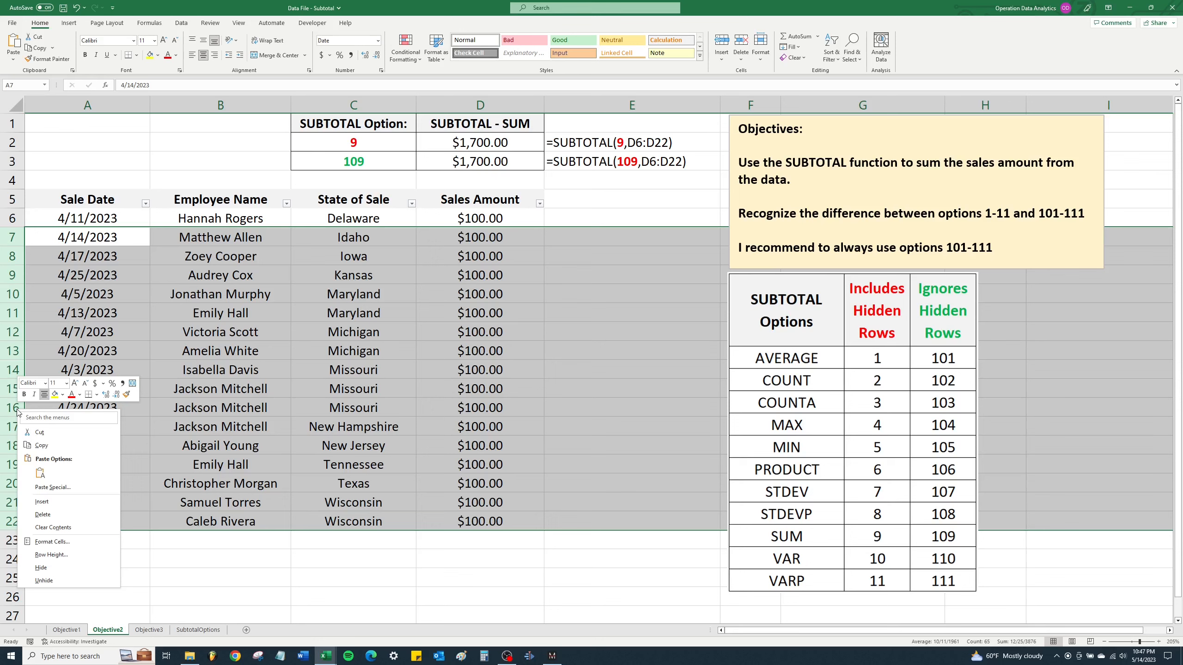
click(82, 568)
click(480, 293)
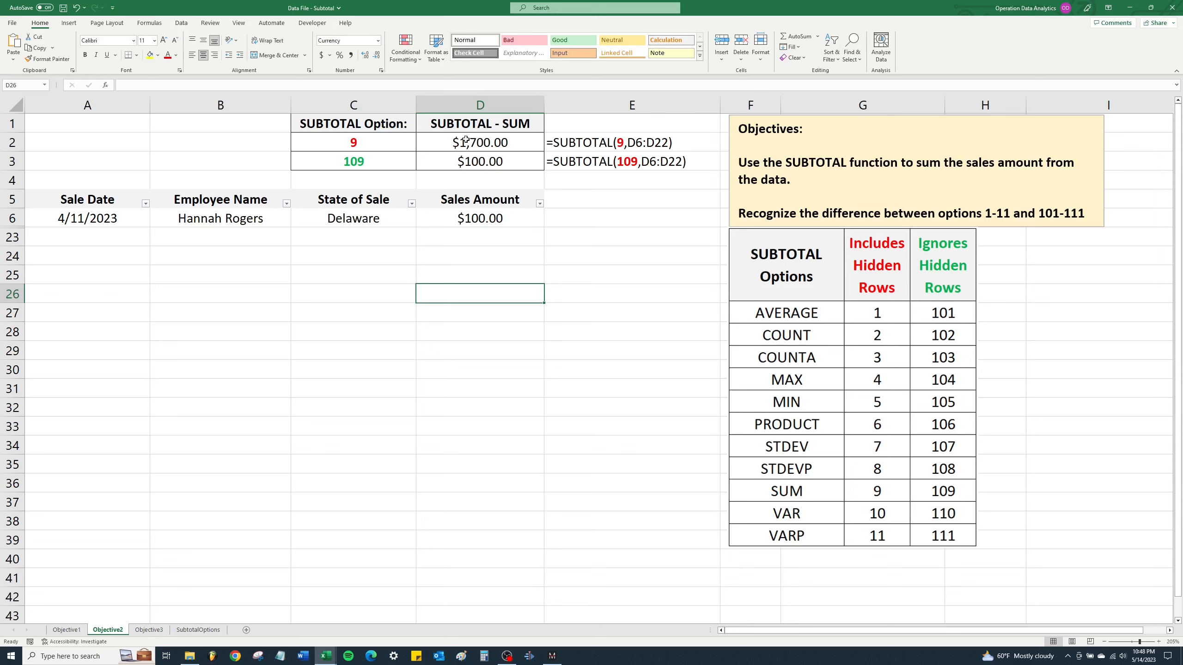
Examine the option 9 subtotal in row 2 and its D2 formula against the visible sales record in A5:D6.
drag(340, 139, 629, 142)
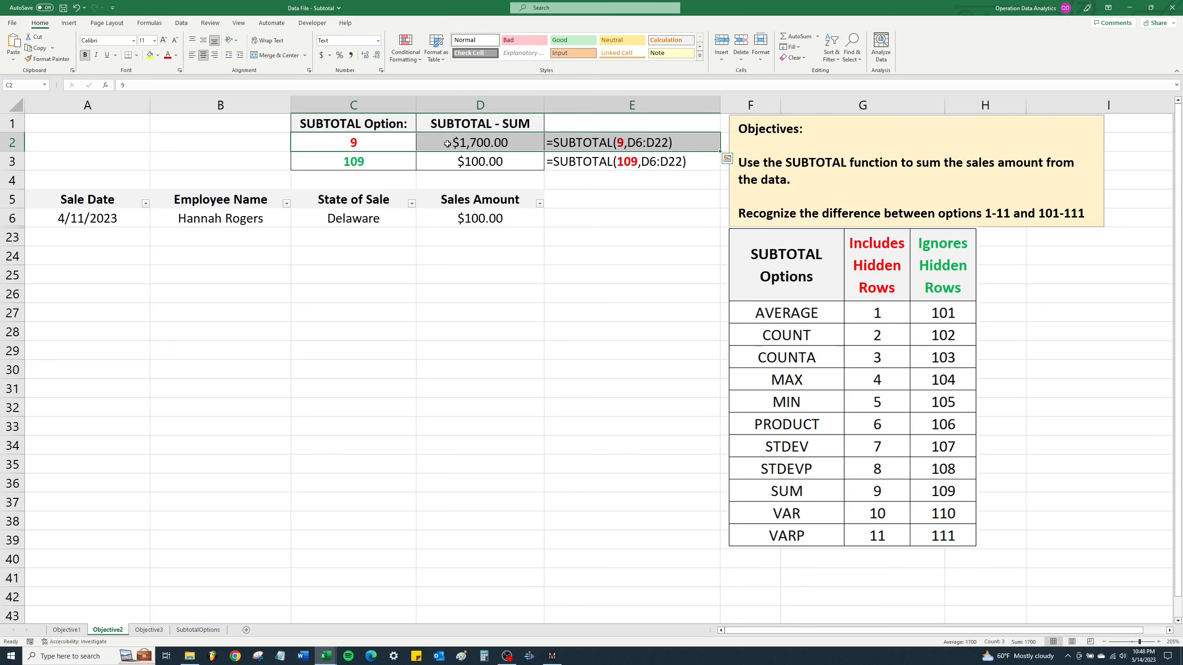
click(481, 141)
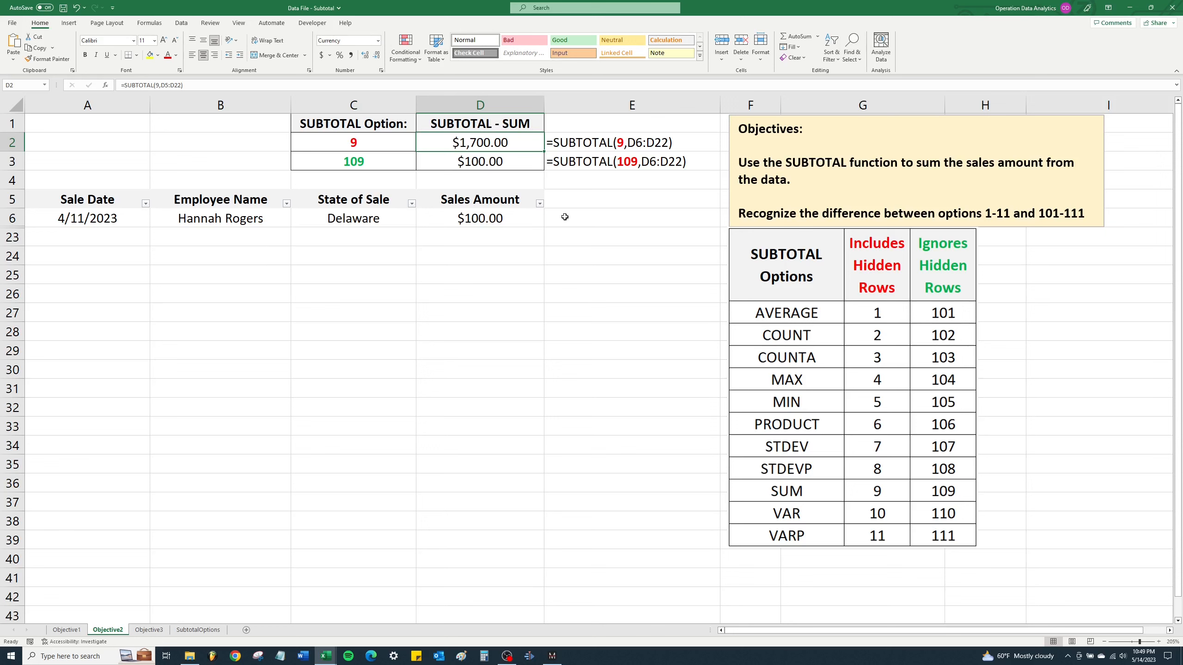
click(113, 199)
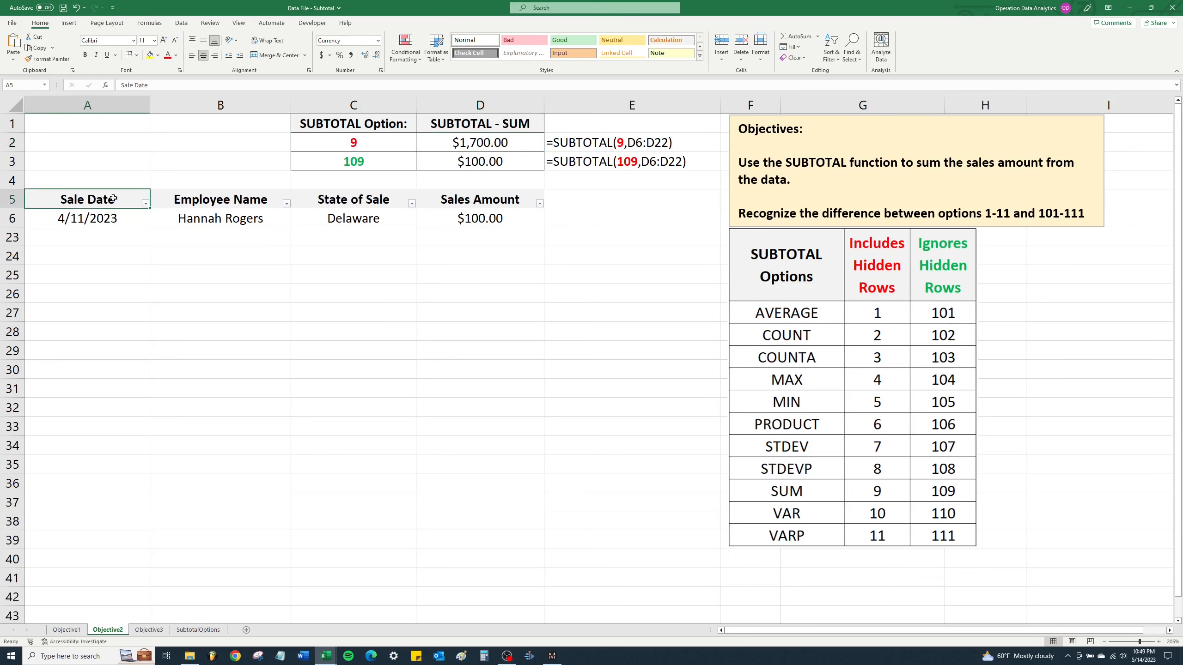
drag(113, 199, 525, 212)
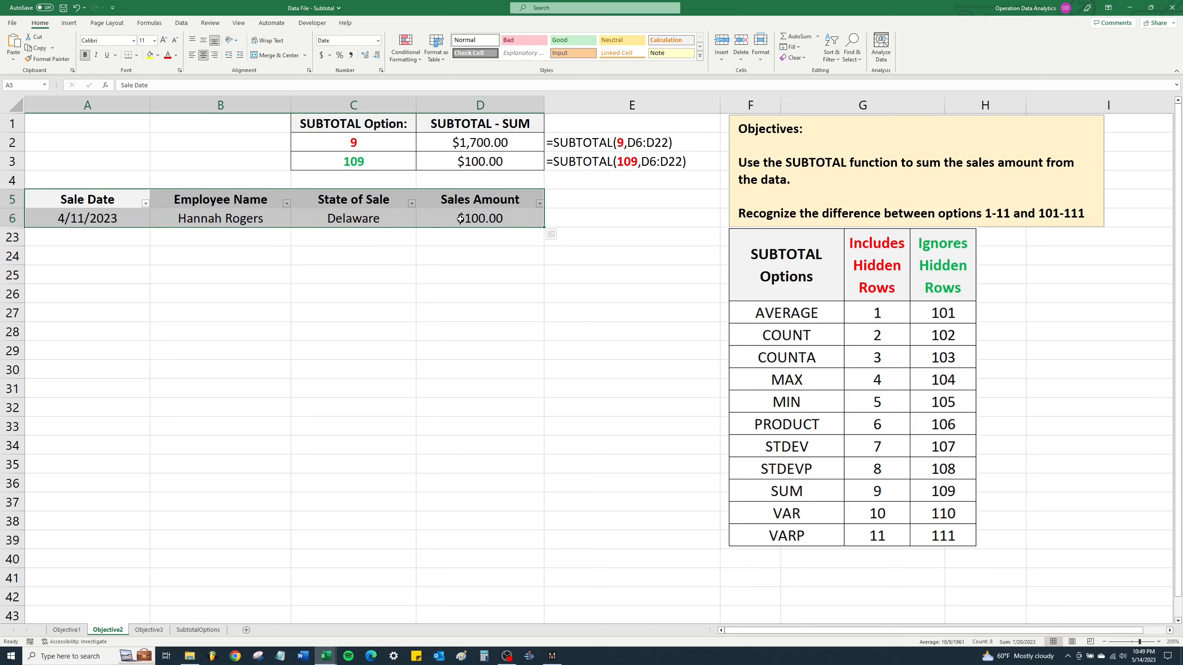
click(516, 220)
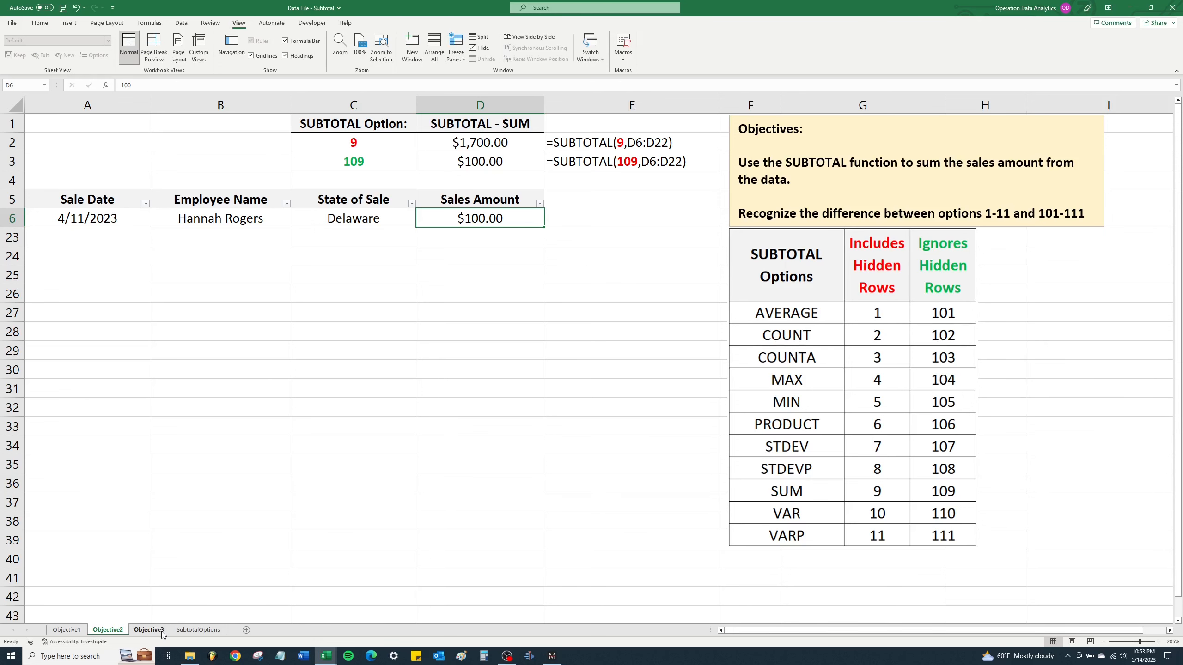
On the Objective3 sheet, enter a SUBTOTAL formula in D2 with option 102 - COUNT over the Sales Amount range D8:D3631.
click(149, 630)
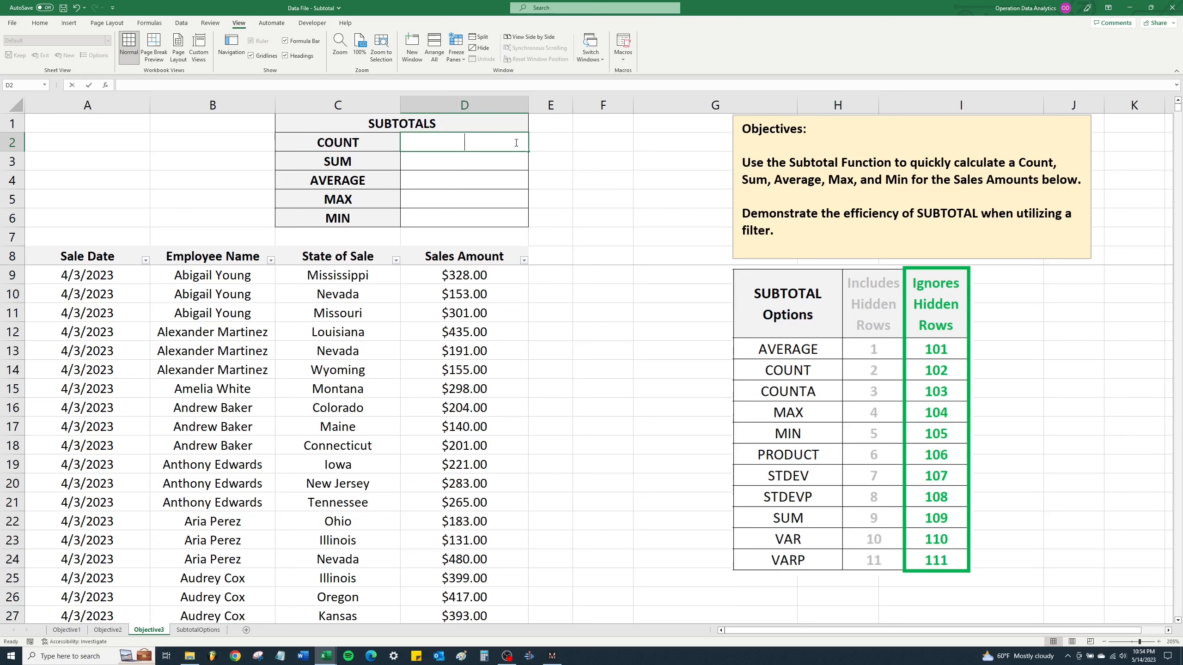
text(=subtotal()
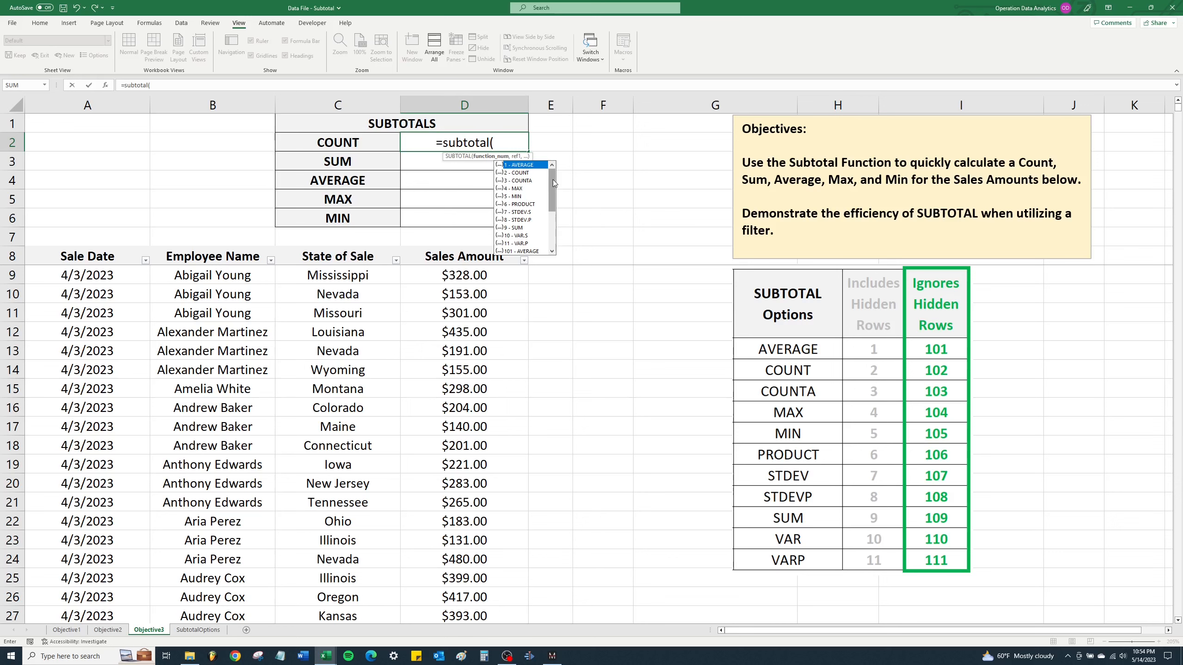
scroll(553, 182, down, 4)
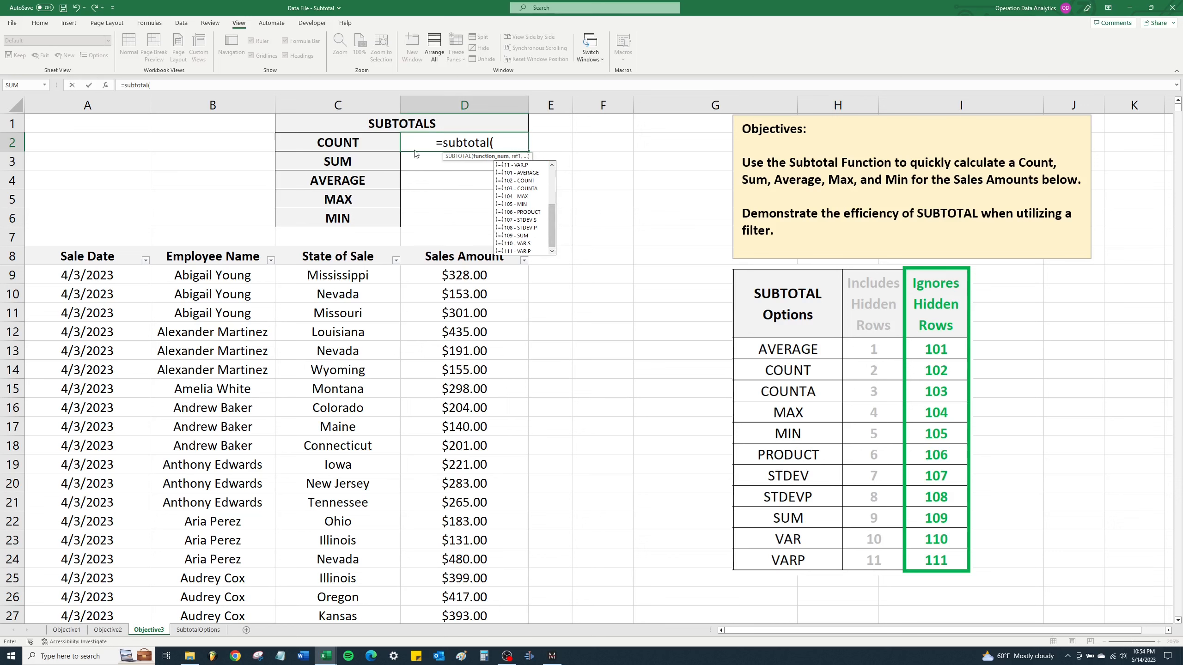
click(532, 181)
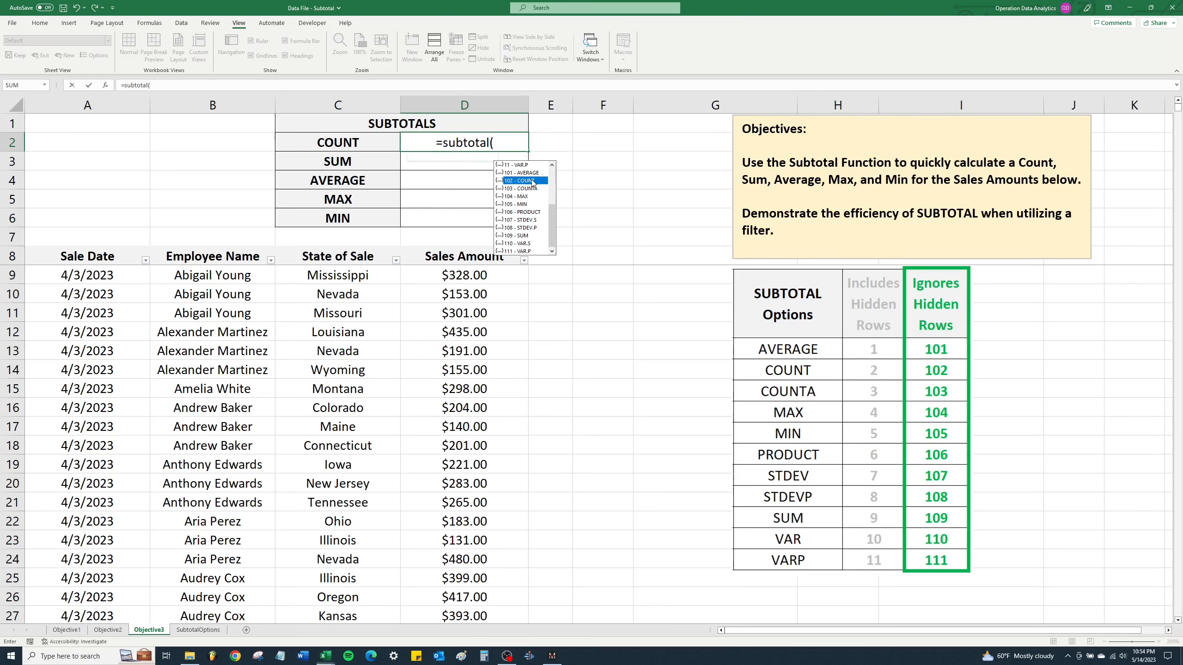
double_click(532, 182)
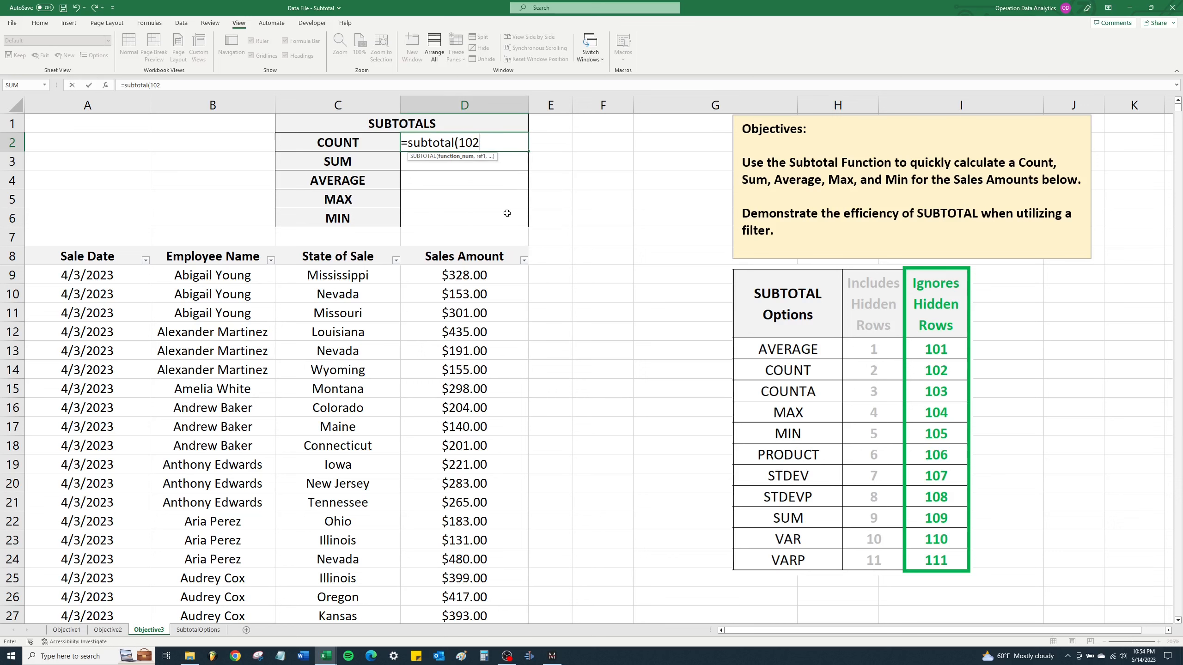
text(,)
click(505, 256)
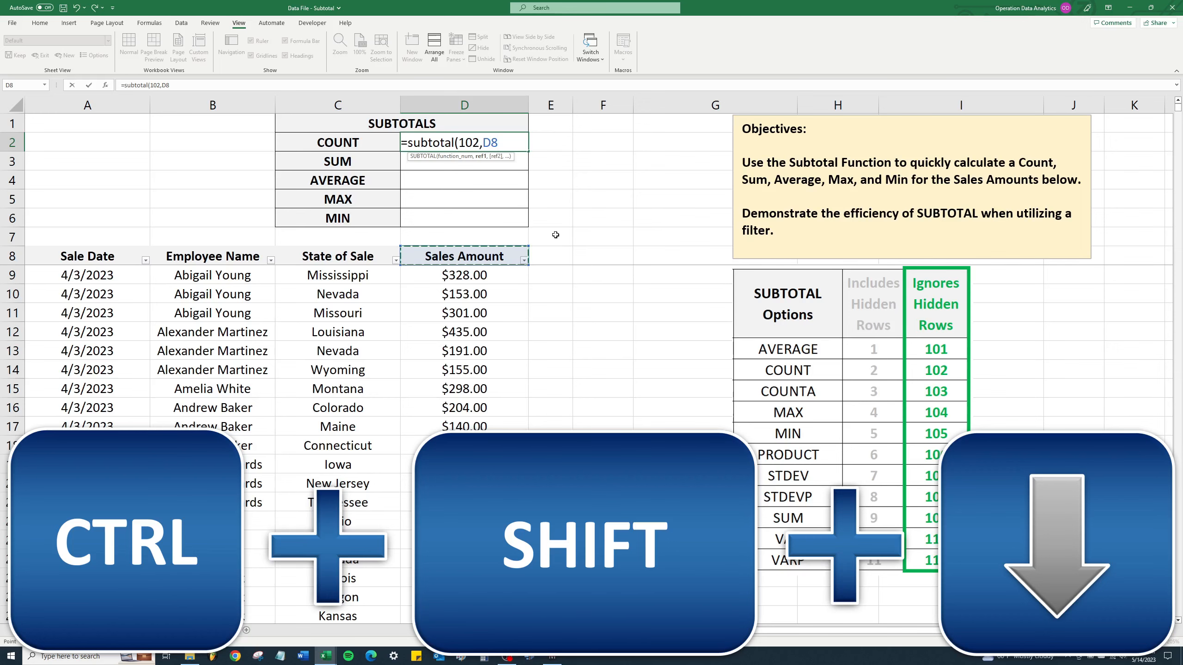
key(ctrl+shift+Down)
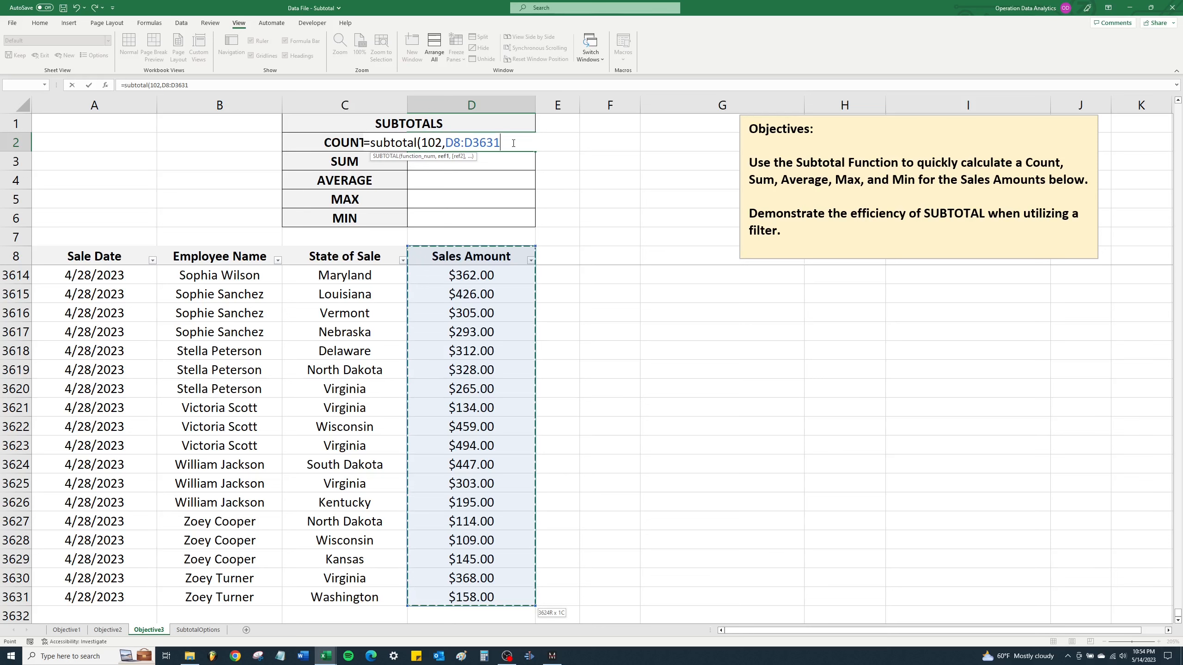
text())
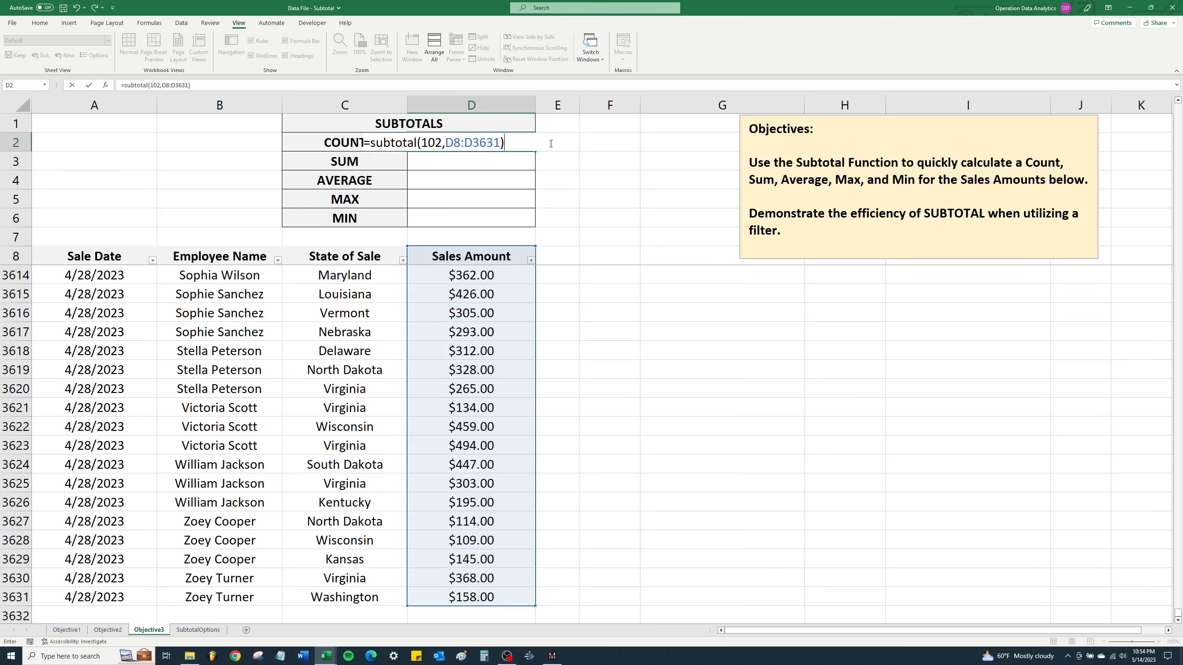
key(Return)
click(517, 145)
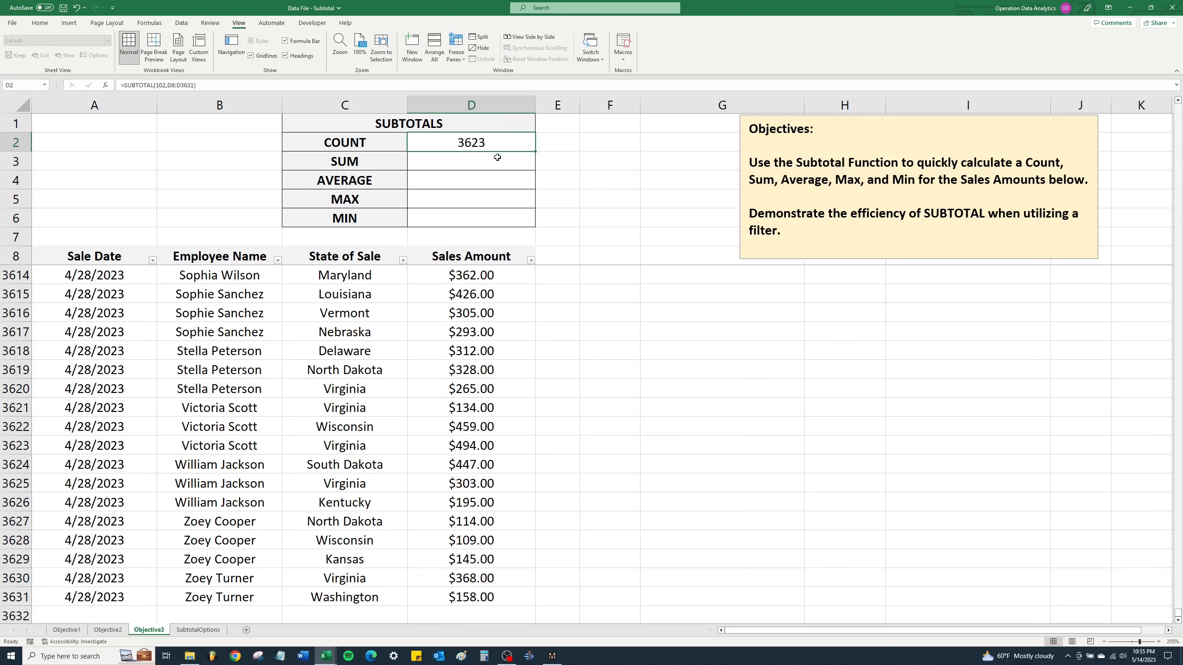
Enter a SUBTOTAL formula in D3 with option 109 - SUM over the Sales Amount range D8:D3631.
click(497, 159)
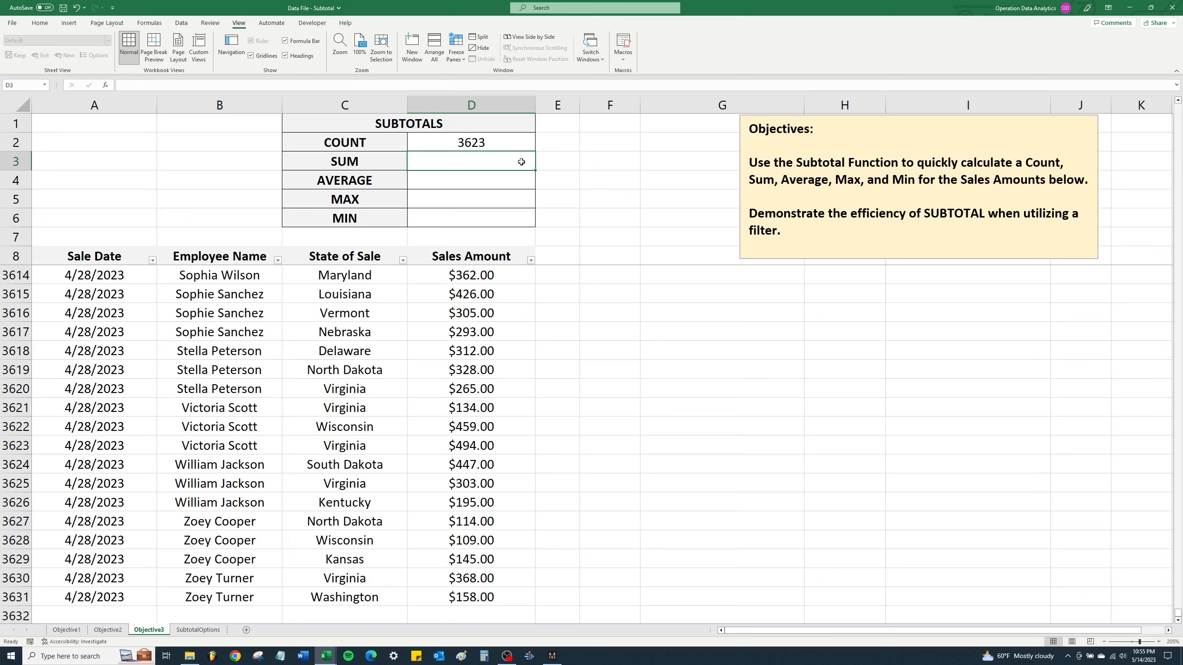
text(=)
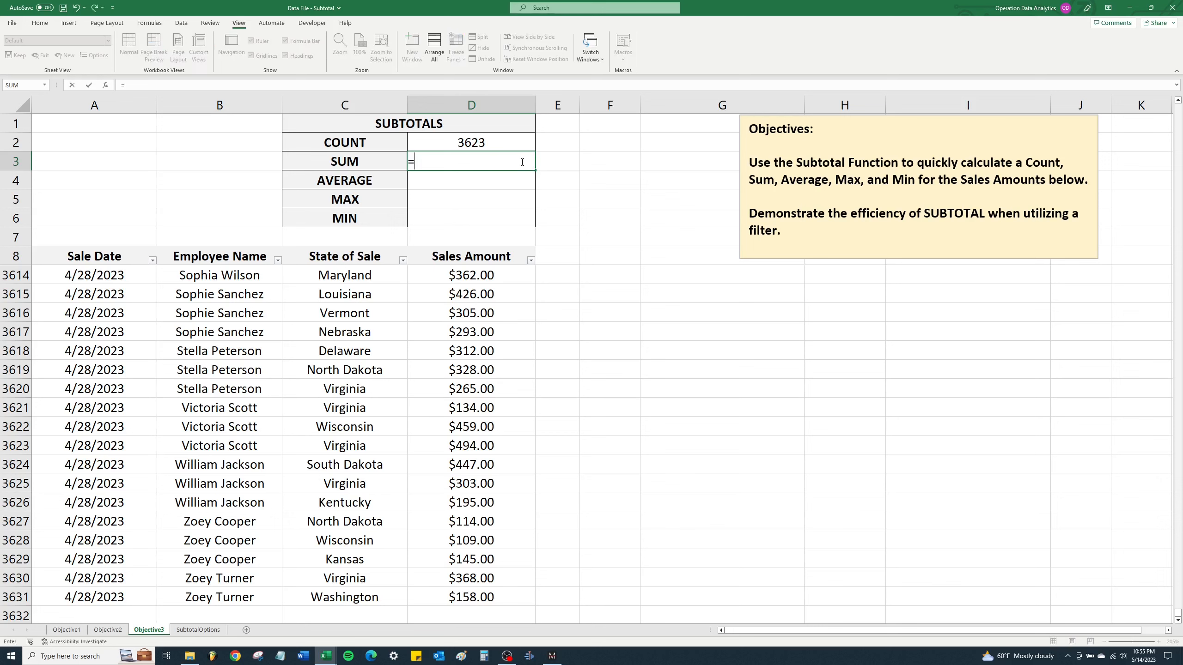
text(subtot)
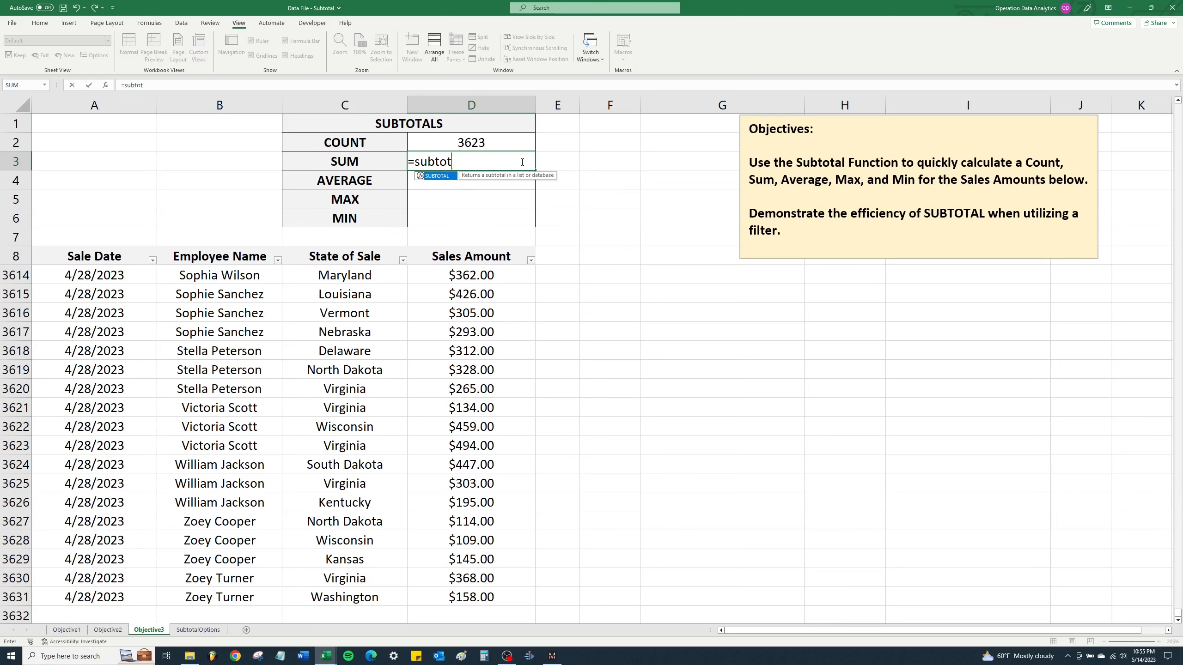
text(al()
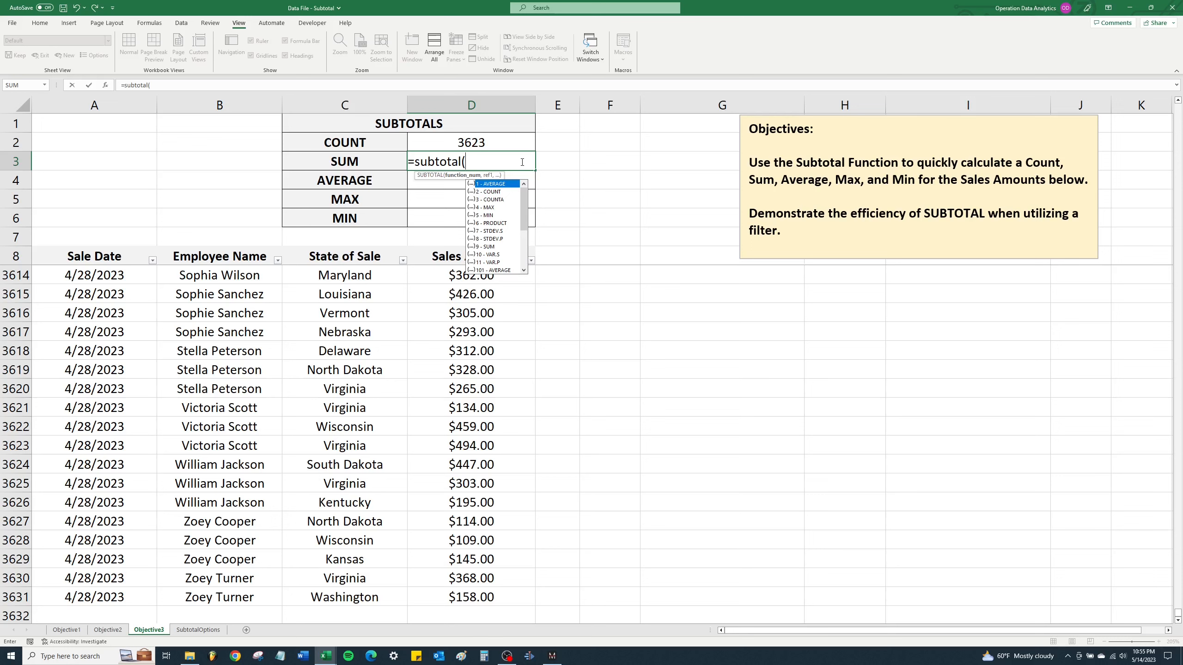
drag(524, 205, 529, 238)
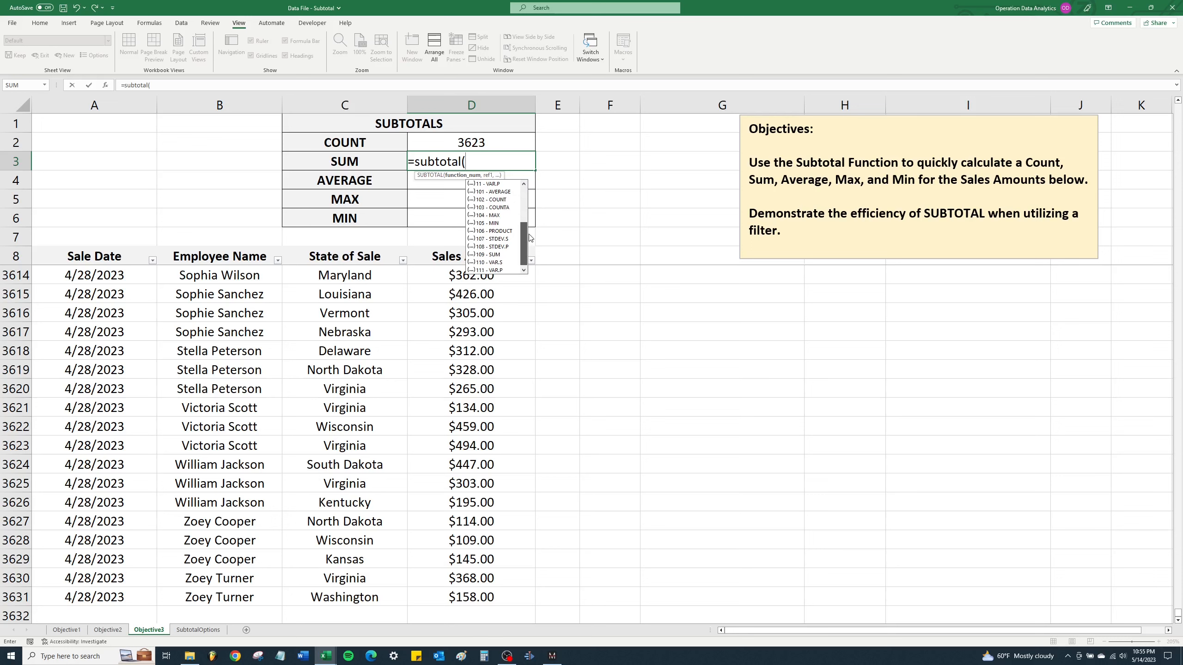
double_click(500, 256)
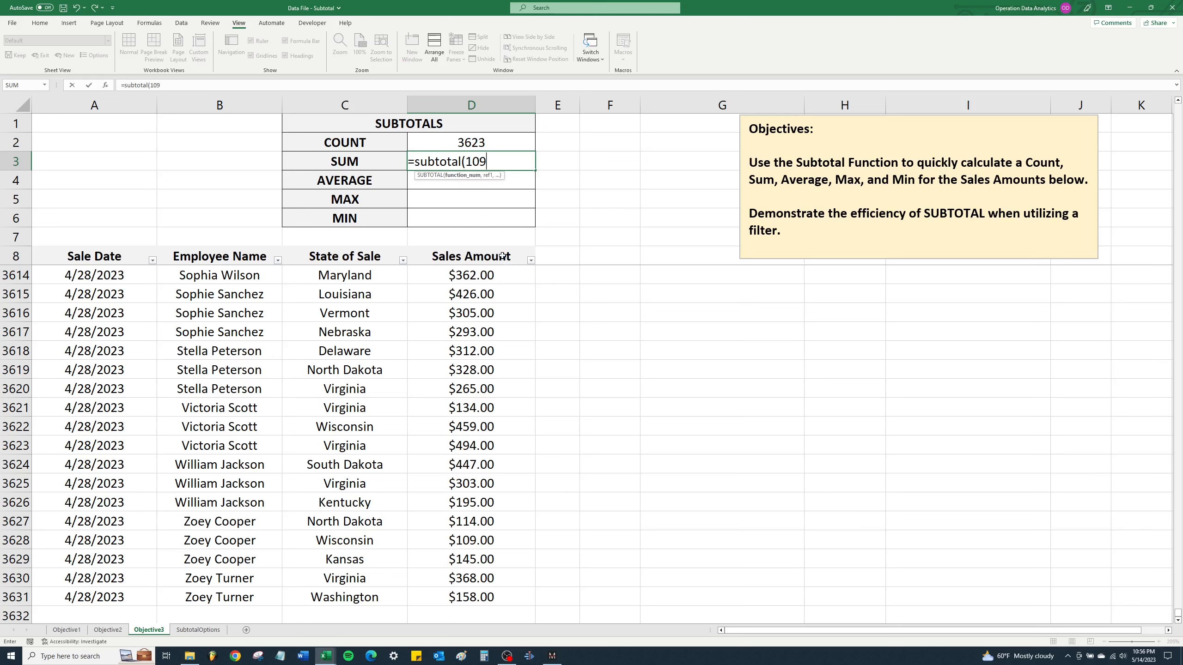
text(,)
click(509, 257)
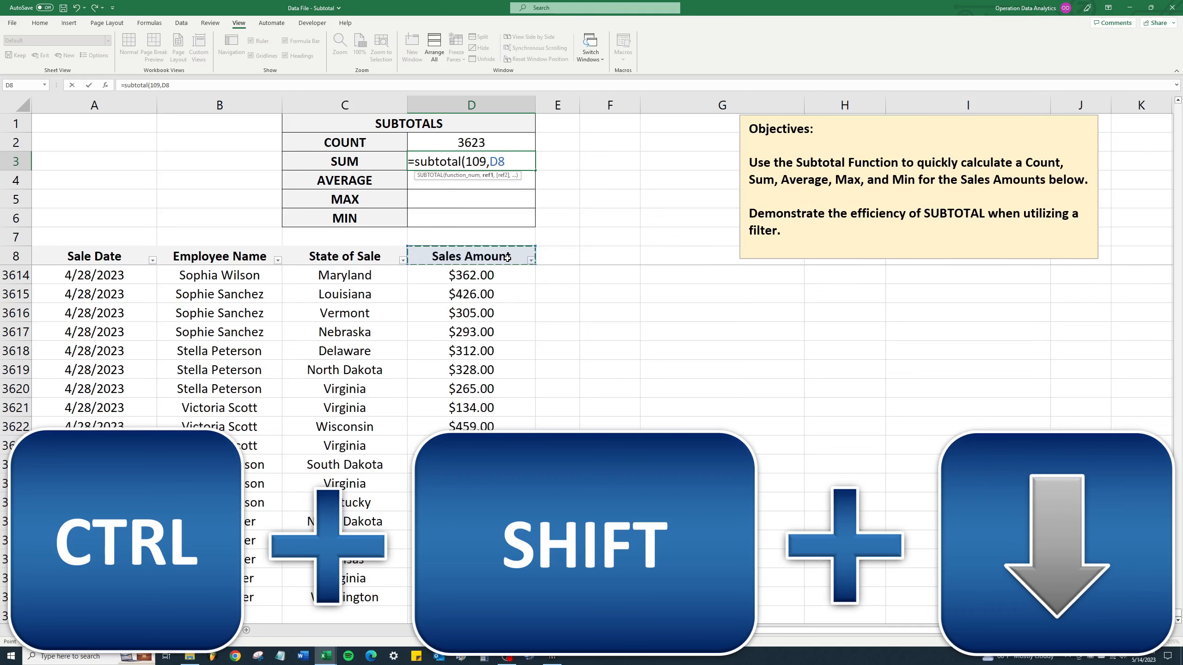
key(ctrl+shift+Down)
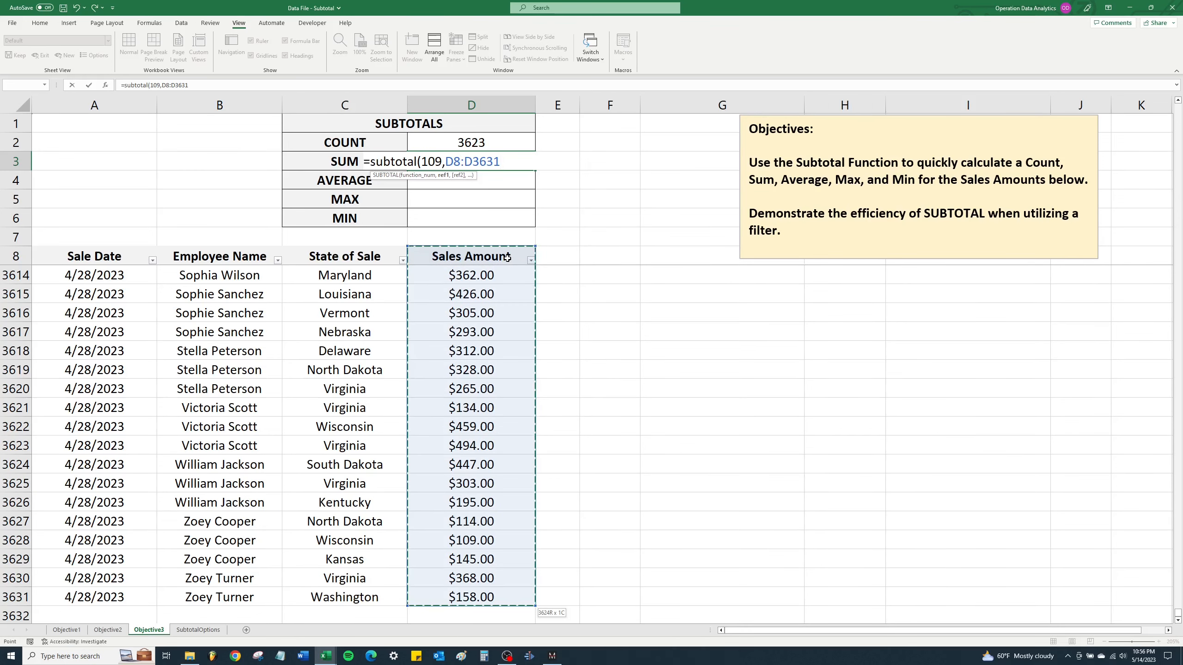
text())
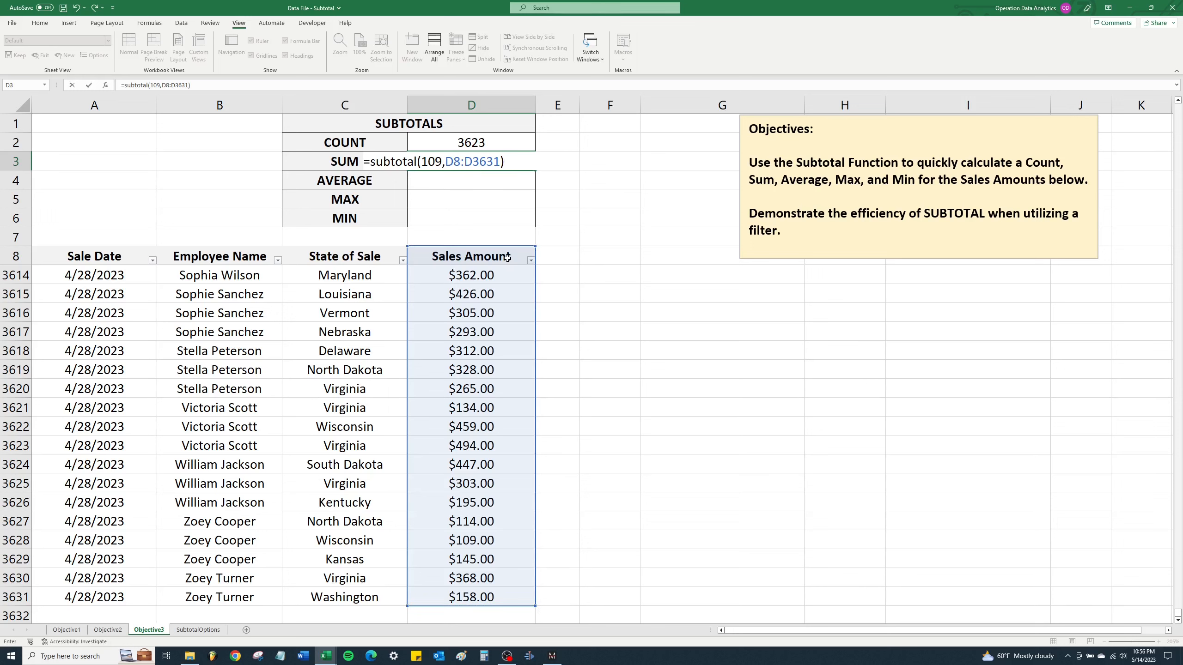
key(Return)
click(513, 166)
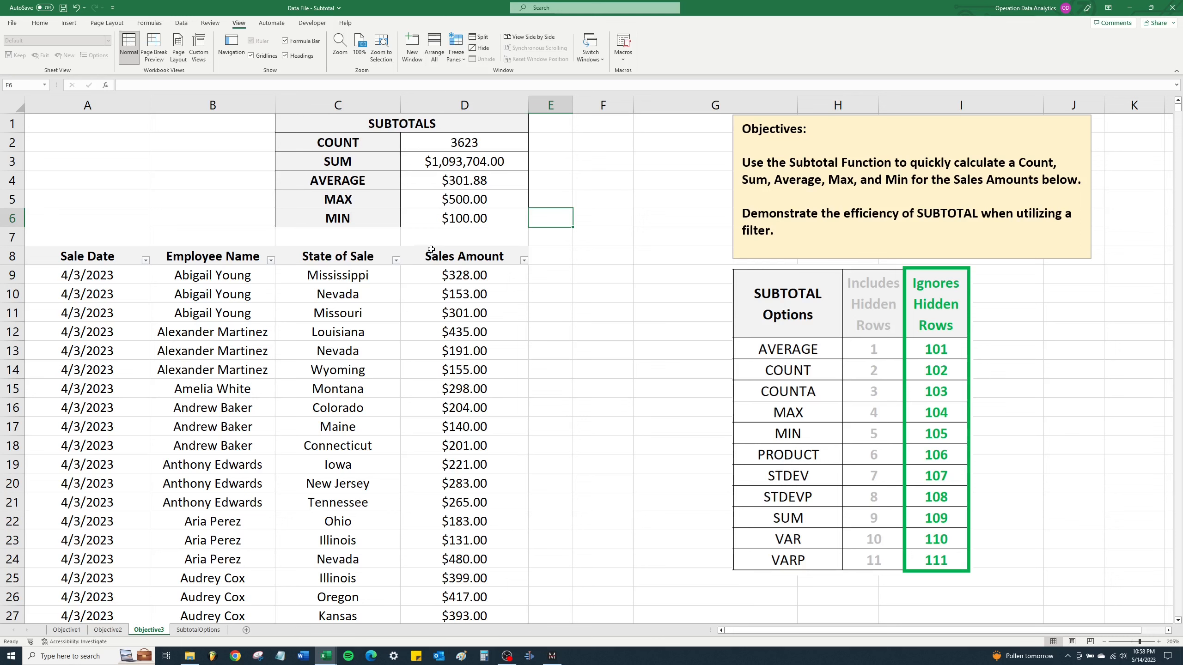
Filter the Sale Date column to April 5, 2023 only.
click(146, 261)
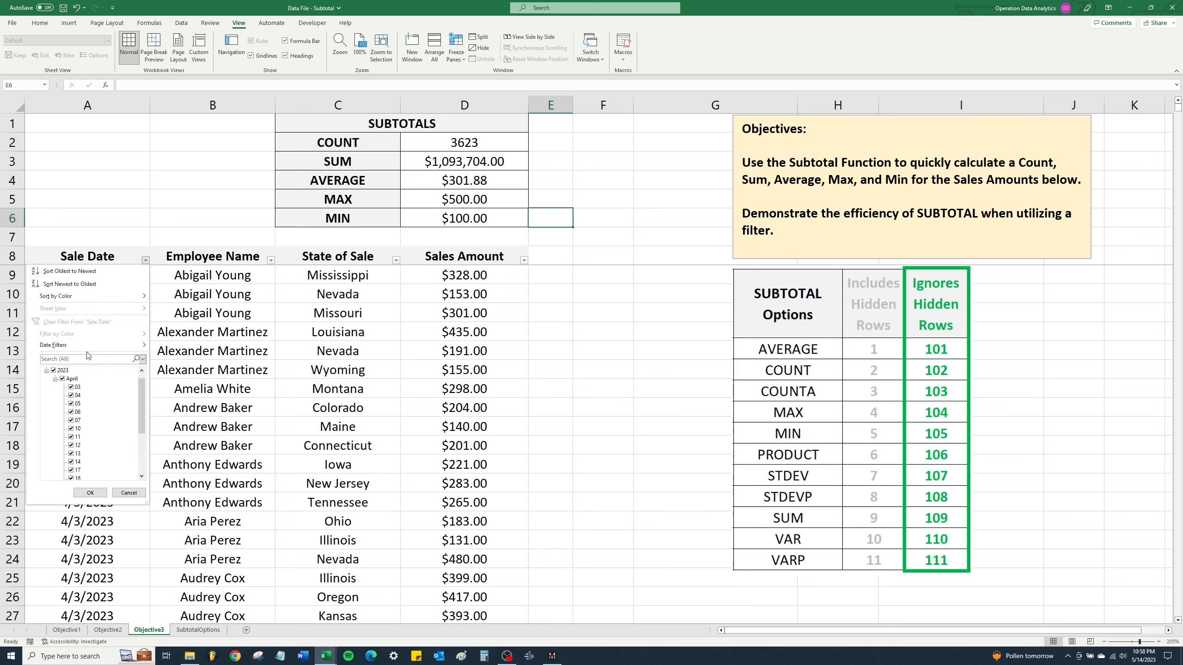
click(53, 371)
click(72, 403)
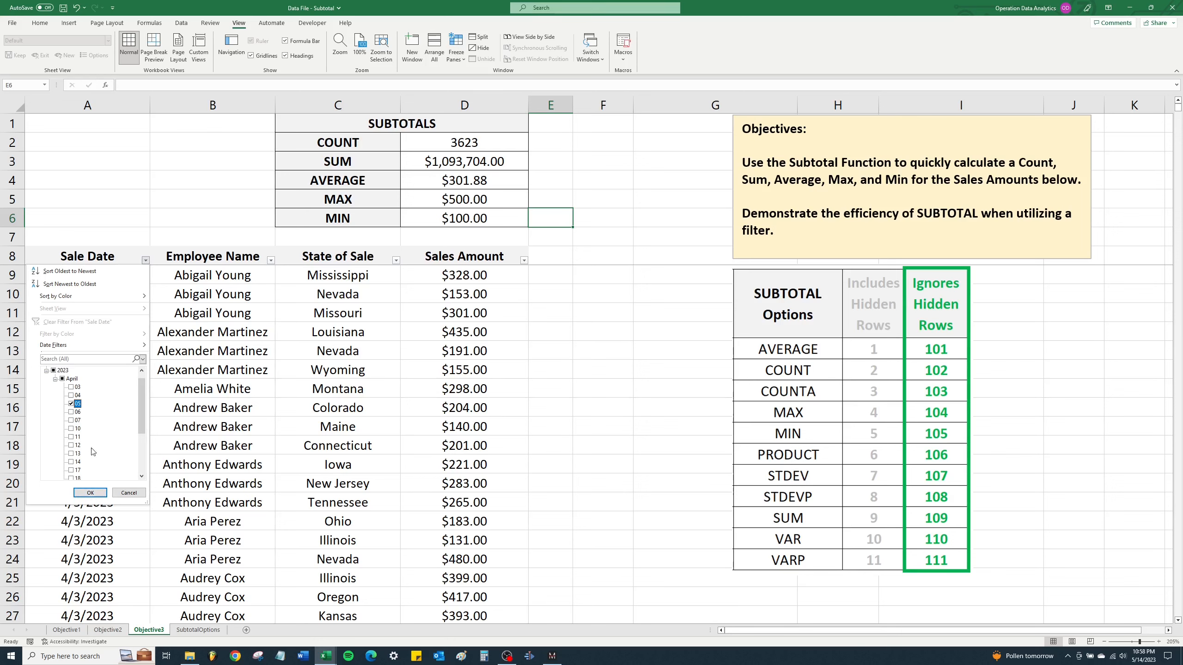
click(91, 492)
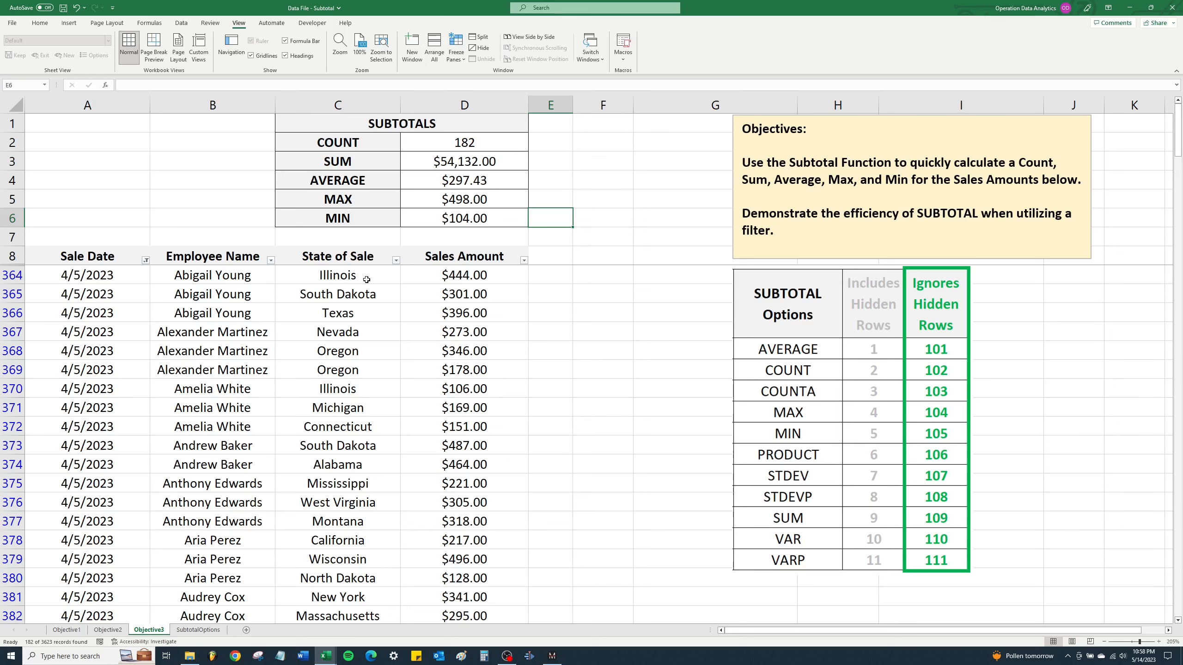
Filter the State of Sale column to Maine only, keeping the date filter in place.
click(396, 260)
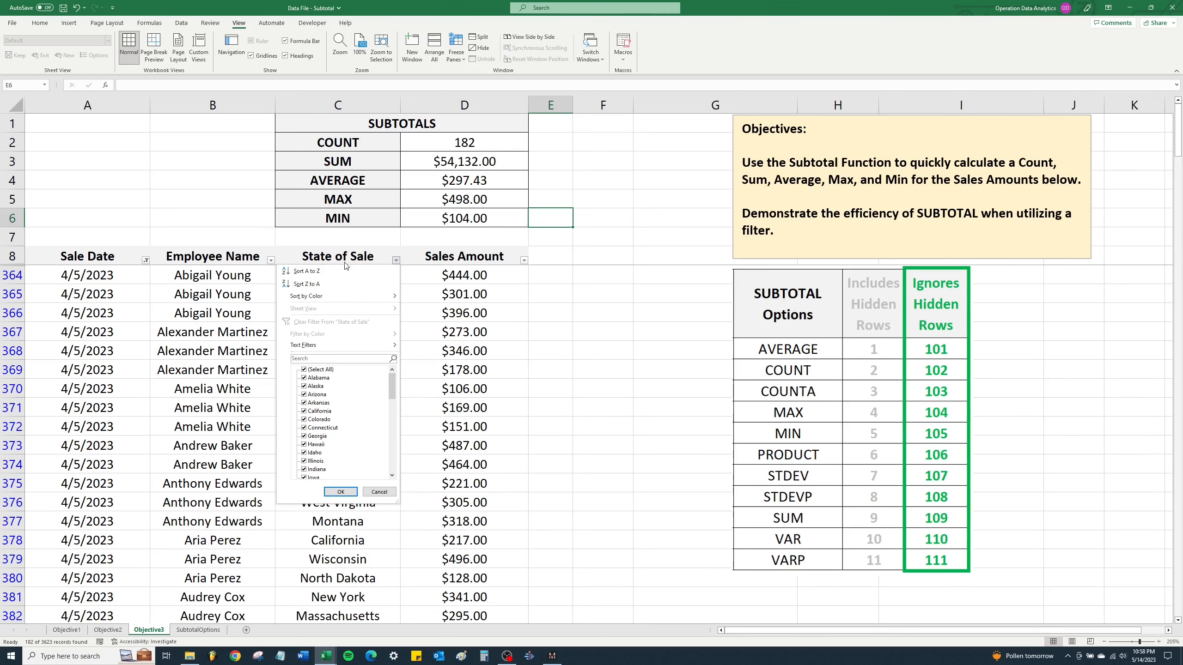
click(321, 371)
drag(392, 386, 393, 402)
click(303, 444)
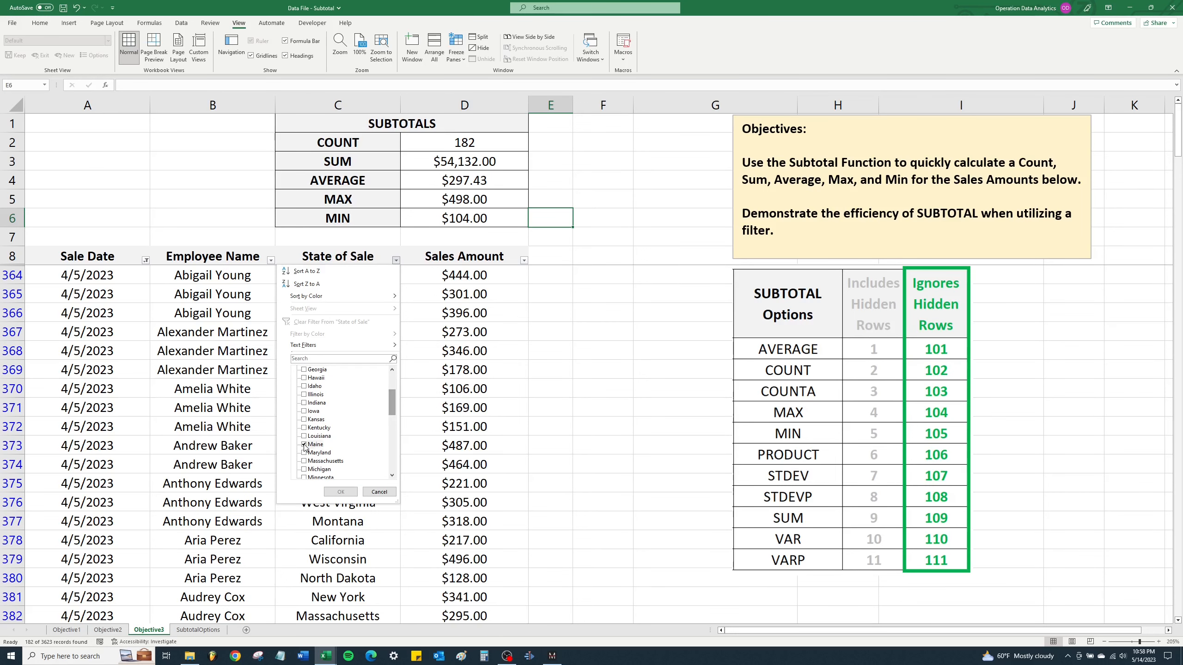
click(341, 492)
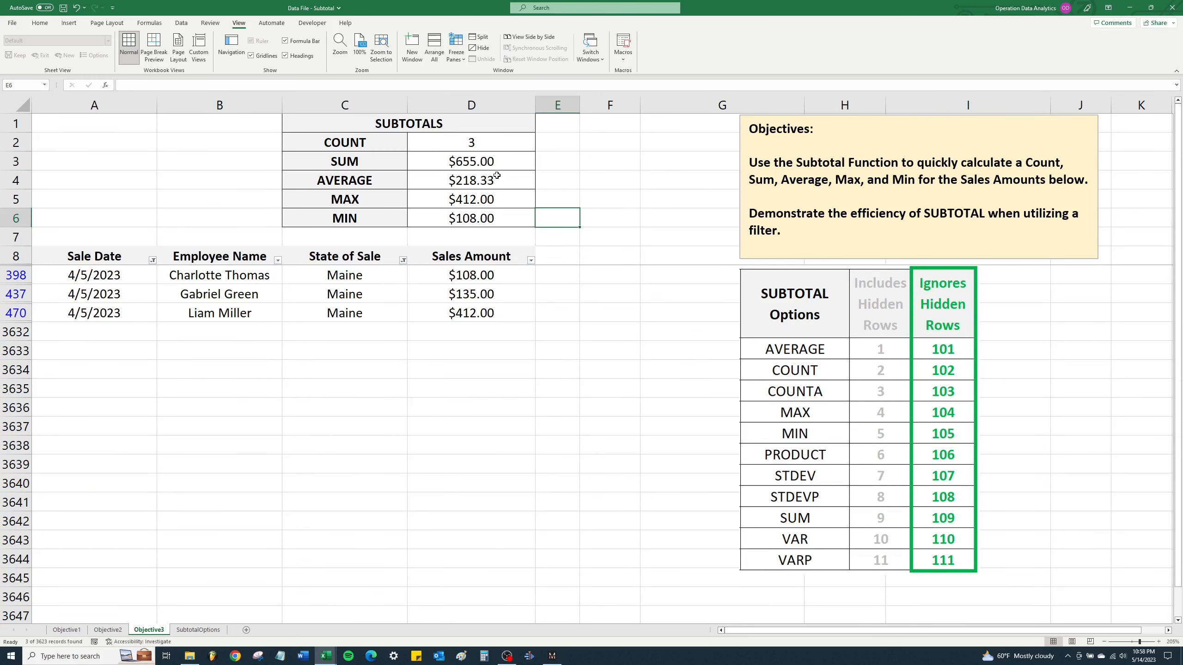